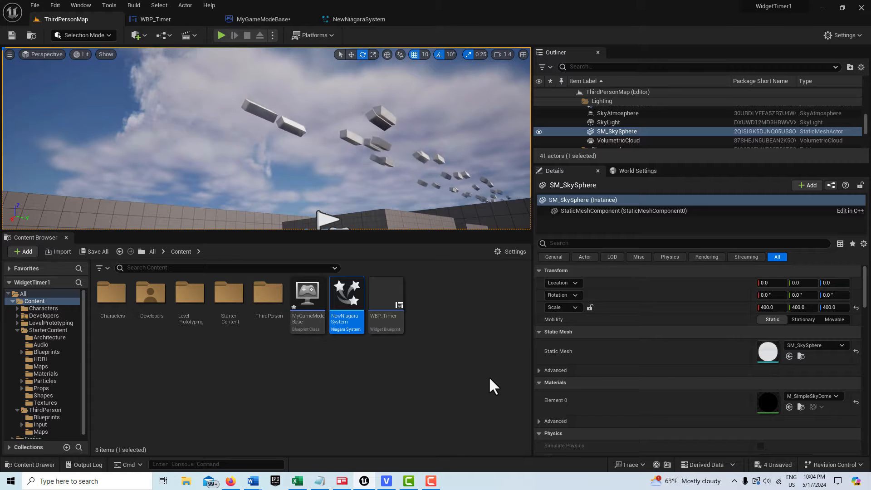
Step: Enlarge the level view, look over the blocks flying in the sky, and play the level to preview it
left_click_drag(423, 232, 423, 340)
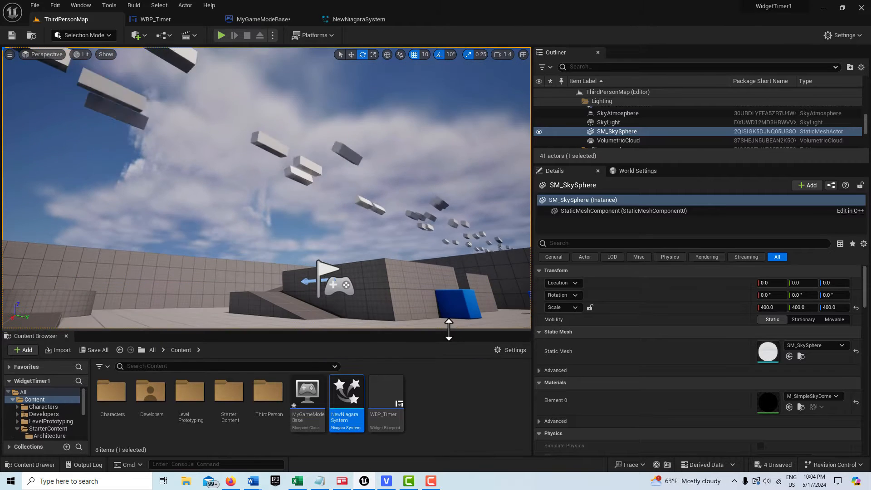
right_click_drag(391, 278, 443, 267)
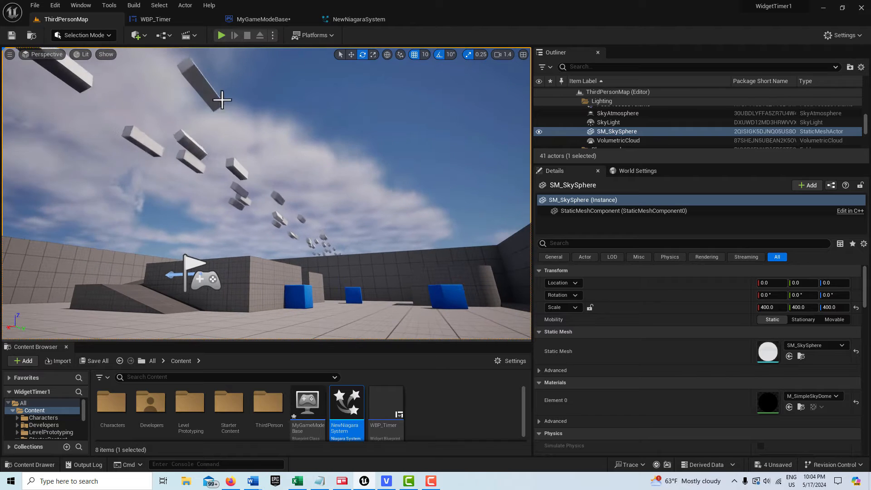
left_click(221, 35)
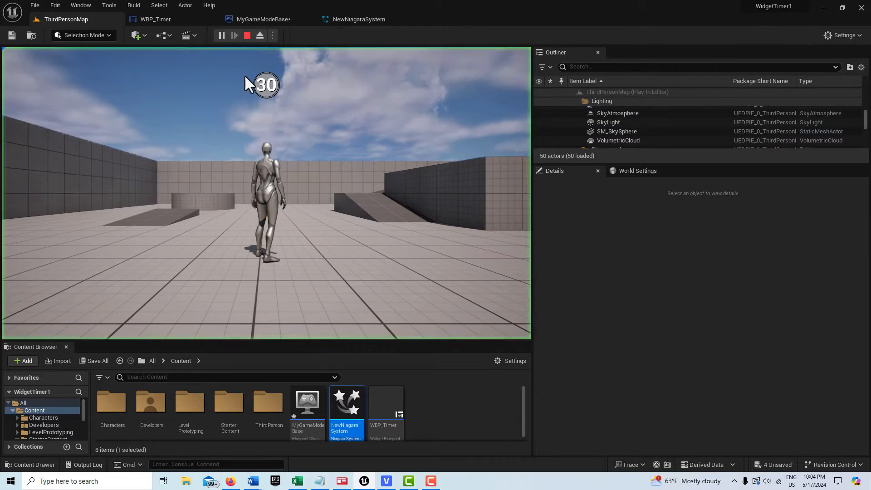
left_click(337, 192)
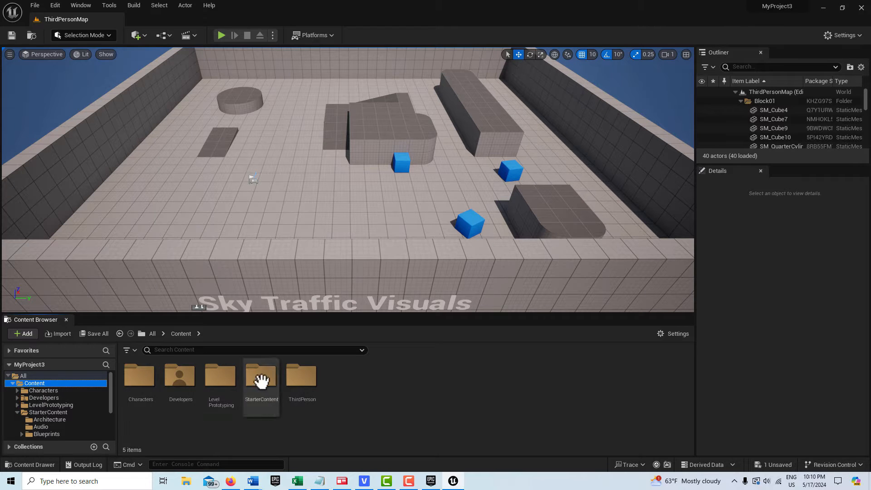
Step: Create a Niagara System in the Content folder from selected emitters, using the Upward Mesh Burst template
right_click(413, 386)
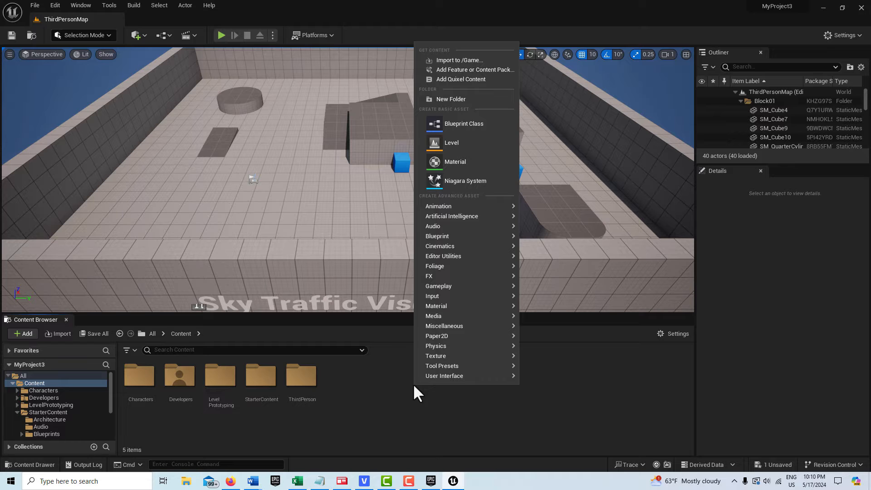
mouse_move(445, 275)
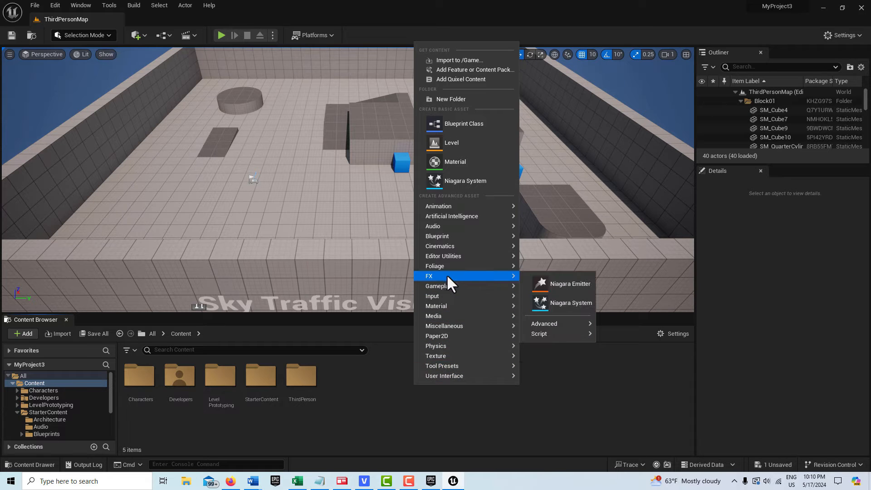
left_click(565, 298)
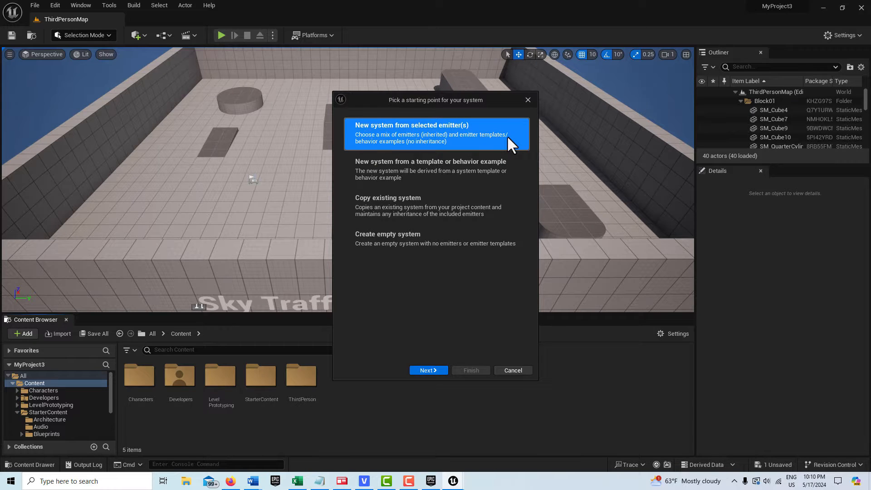
left_click(428, 370)
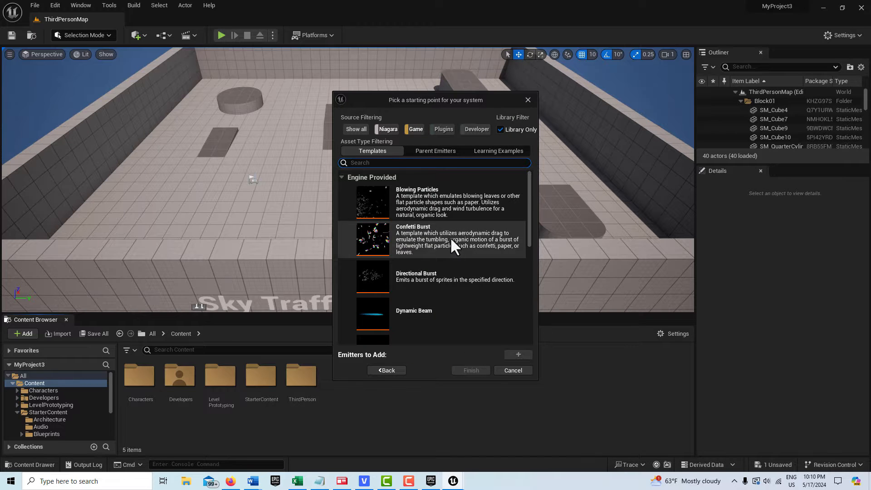
scroll(450, 238, "down", 5)
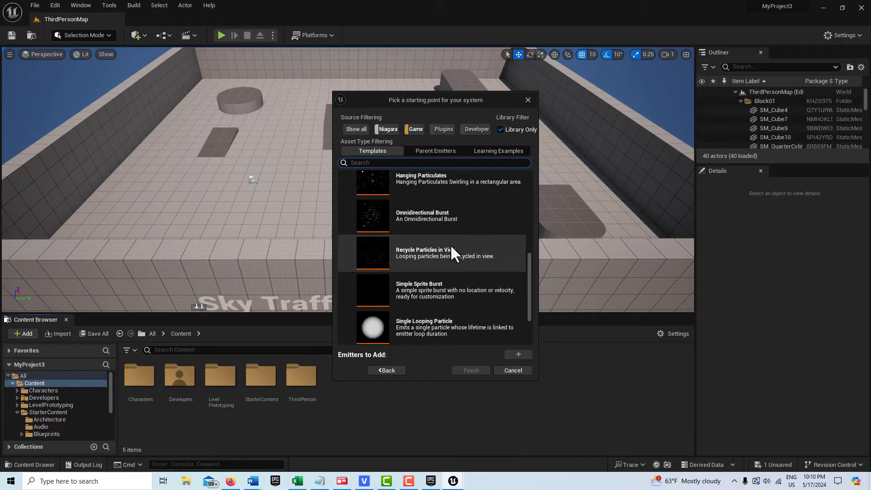
scroll(450, 245, "down", 2)
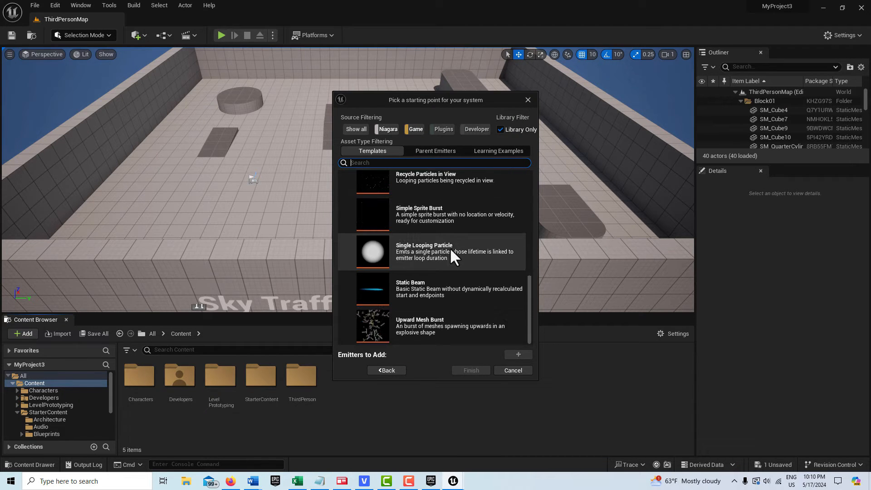
left_click(433, 328)
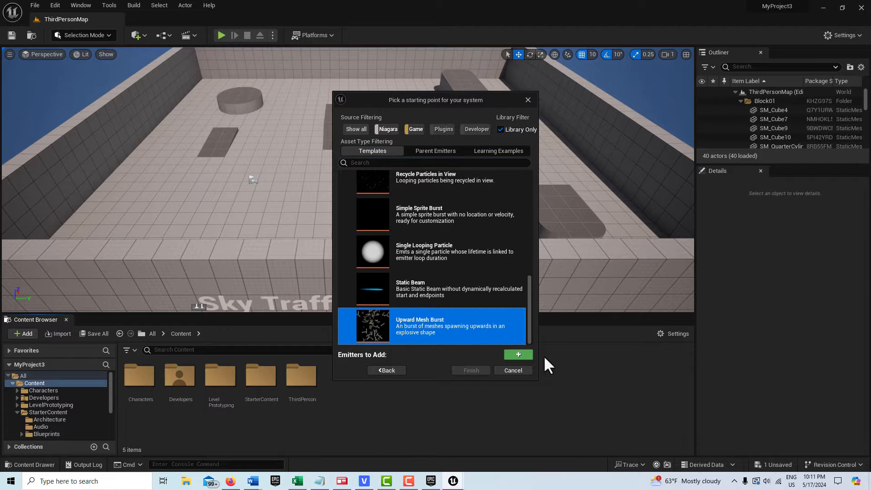
left_click(518, 354)
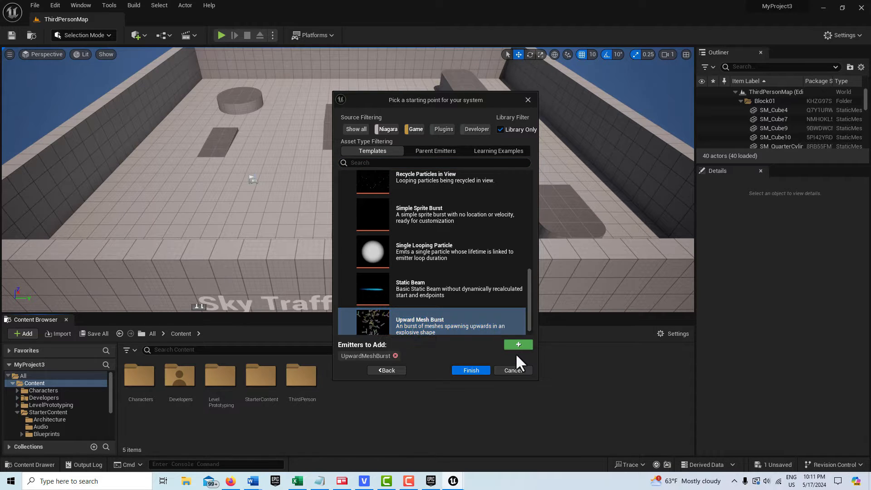
left_click(468, 370)
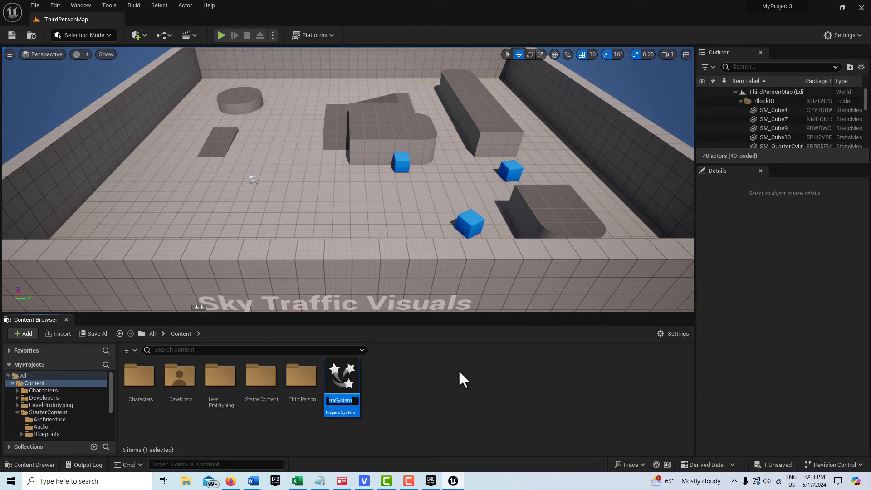
Step: Name the new Niagara System NS_SkyTraffic
type("NS_S")
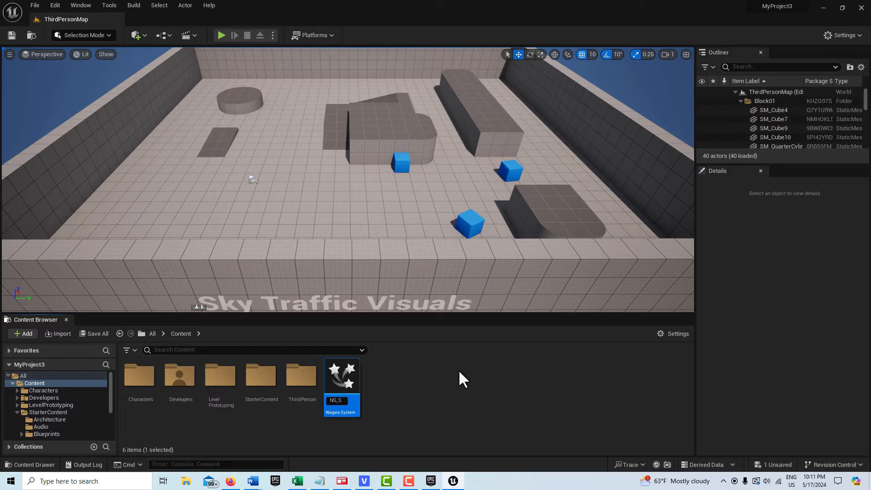
type("kyTraffic")
key("Return")
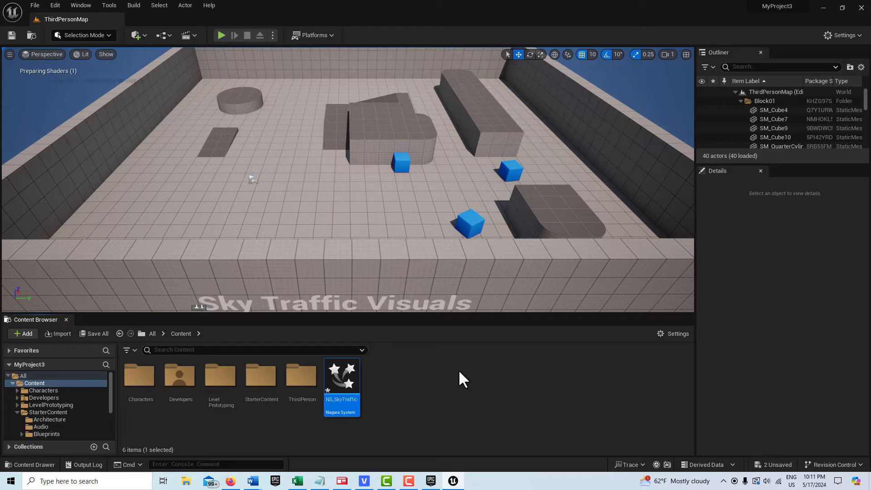
Step: Open NS_SkyTraffic in an editor docked beside the level and pause its preview simulation
double_click(343, 373)
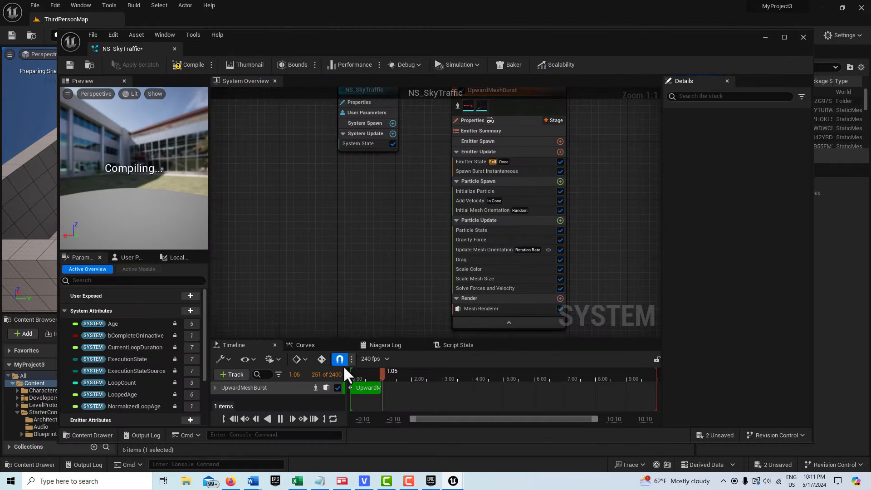
left_click_drag(152, 48, 177, 26)
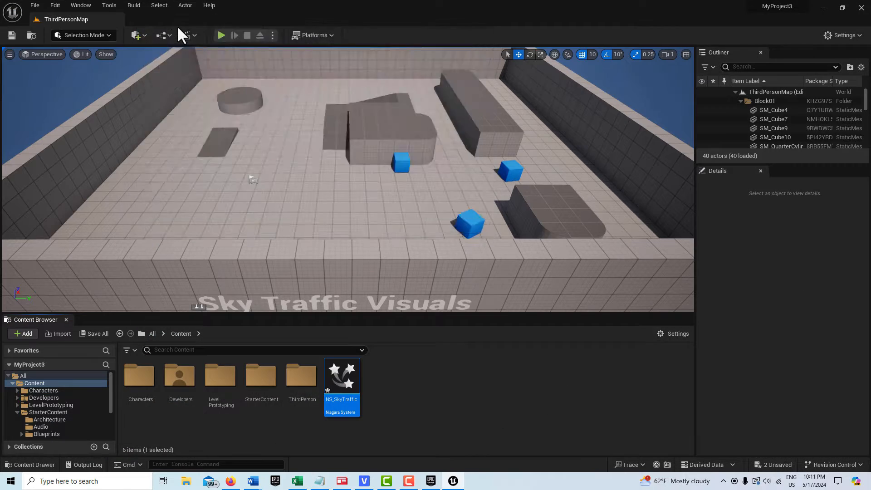
left_click_drag(237, 38, 212, 23)
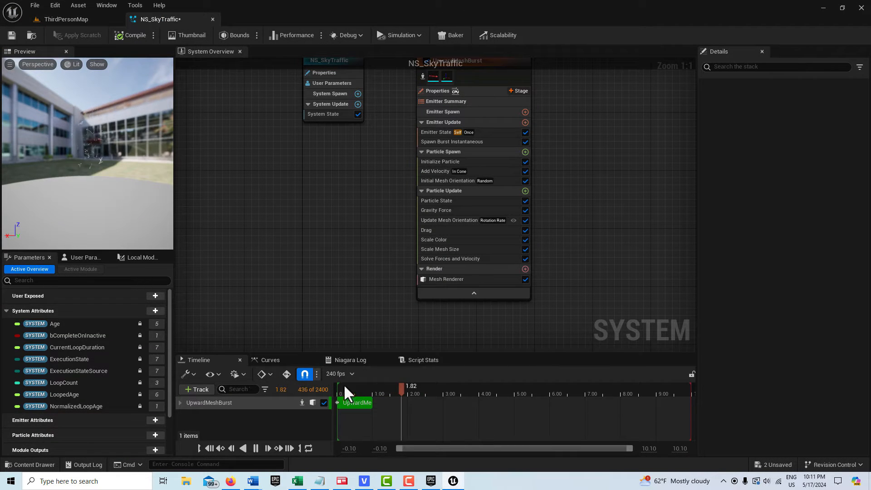
left_click(254, 451)
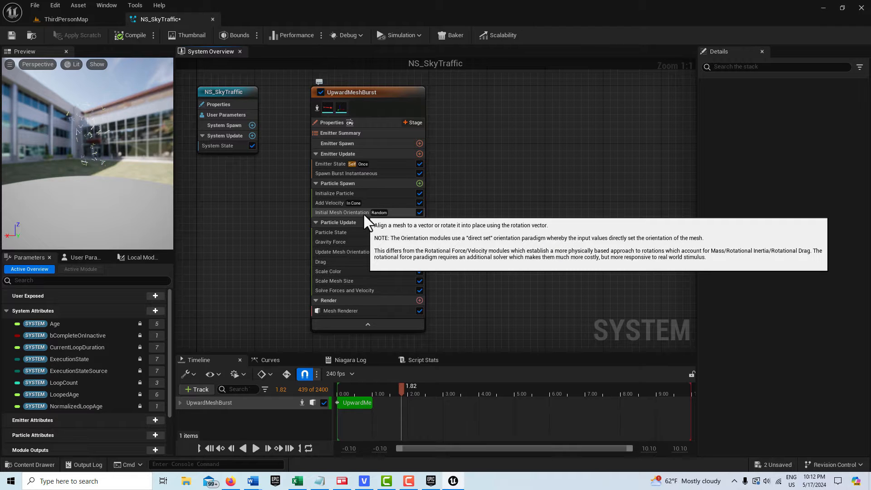
Step: Add a Shape Location module to the Particle Spawn group of the UpwardMeshBurst emitter
left_click(419, 183)
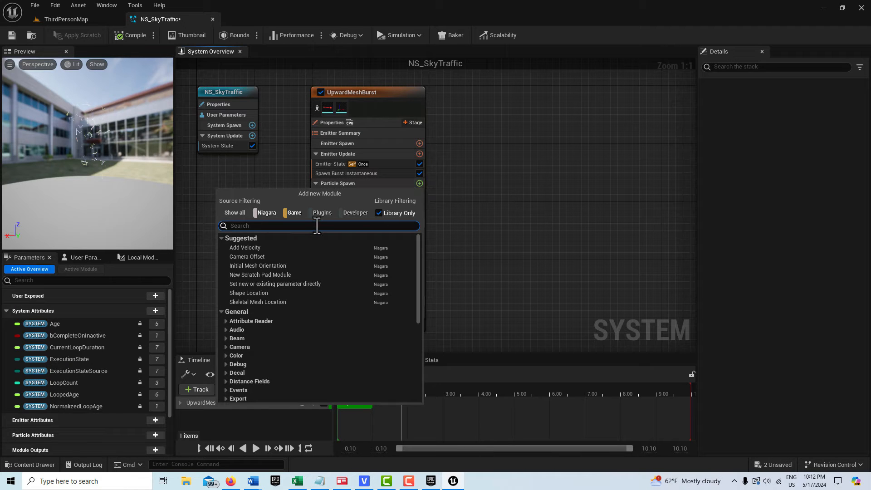
type("shape")
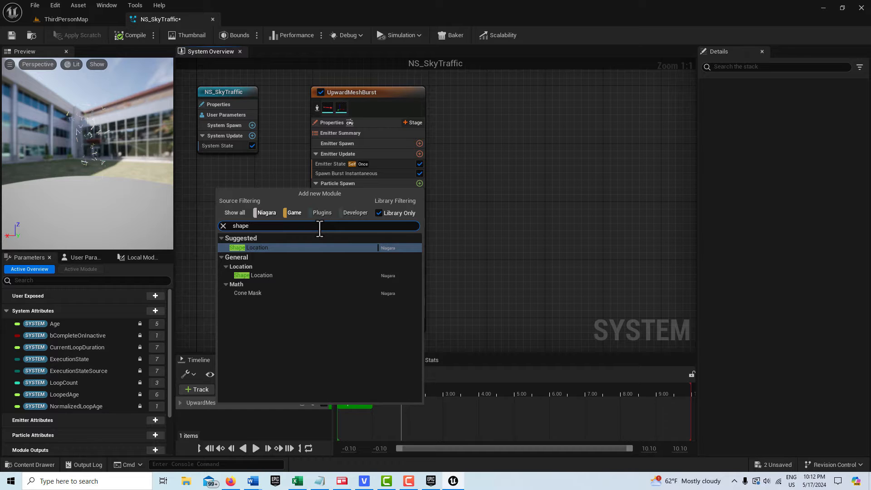
left_click(299, 249)
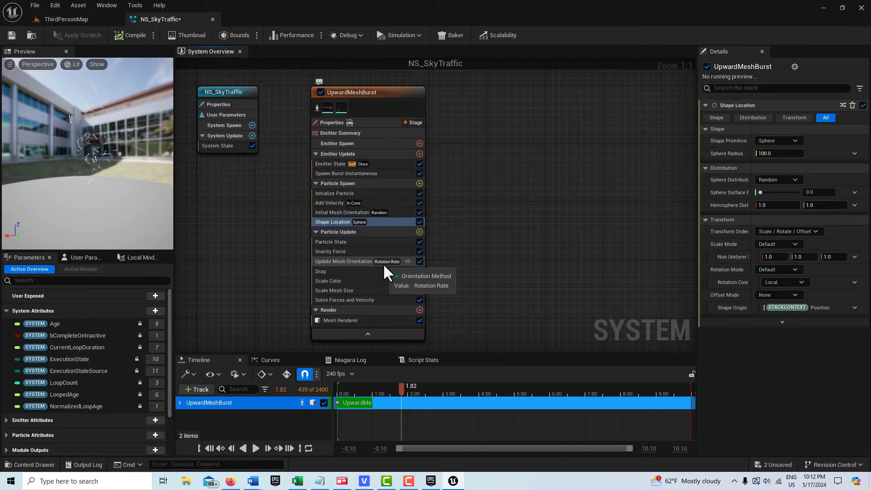
Step: Delete the Gravity Force, Drag and Scale Mesh Size modules from the emitter's Particle Update group
mouse_move(353, 242)
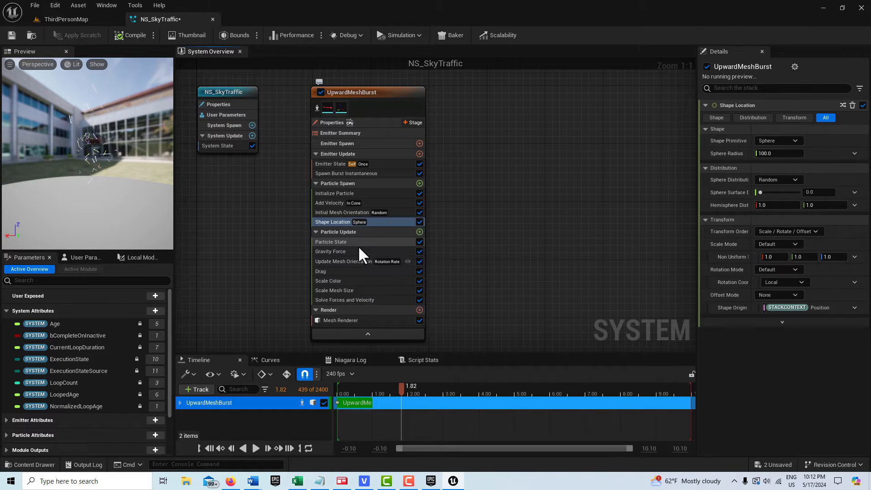
left_click(369, 251)
right_click(369, 252)
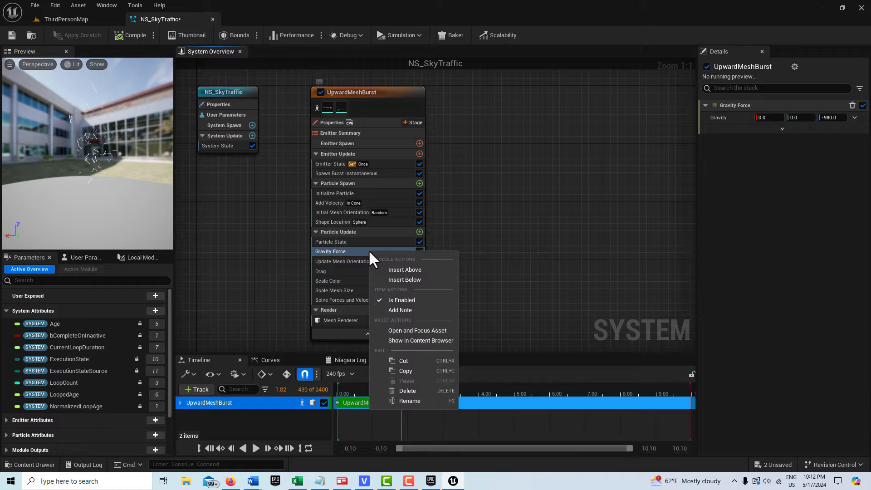
left_click(413, 391)
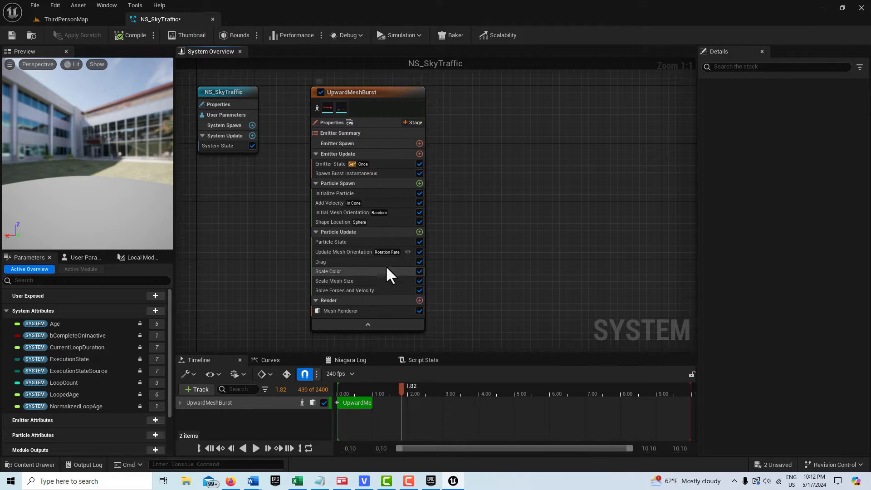
right_click(355, 263)
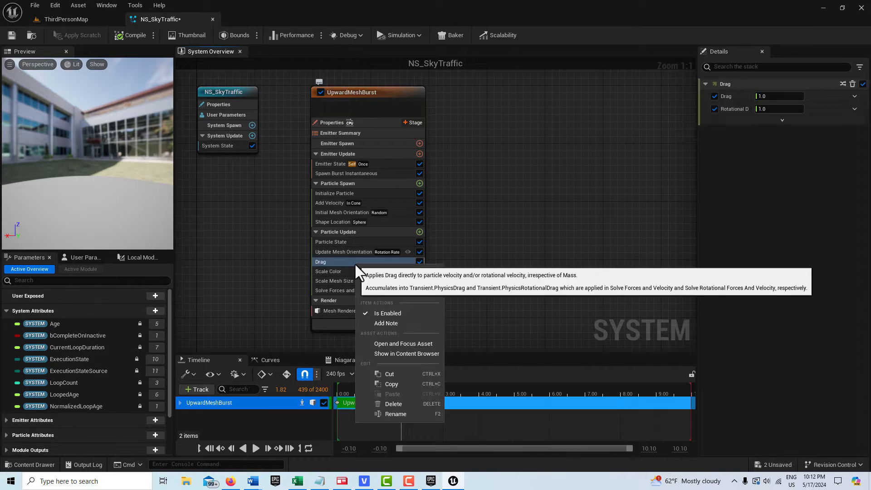
left_click(393, 406)
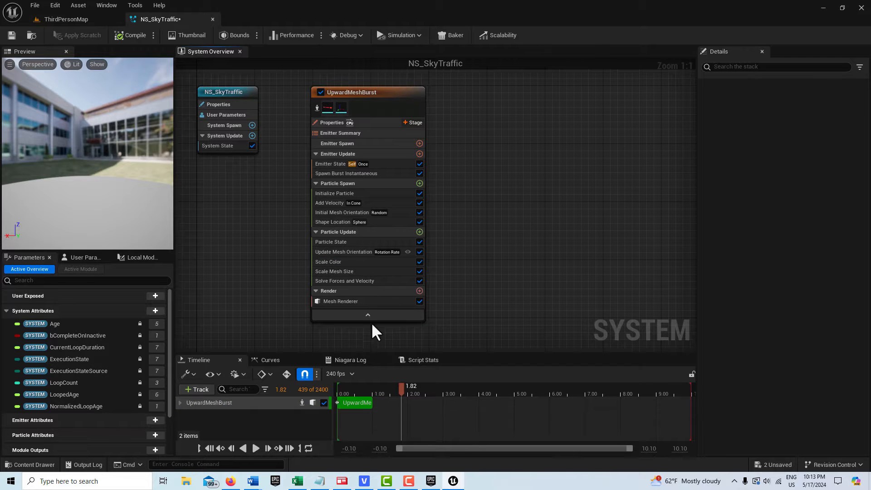
left_click(350, 270)
right_click(350, 270)
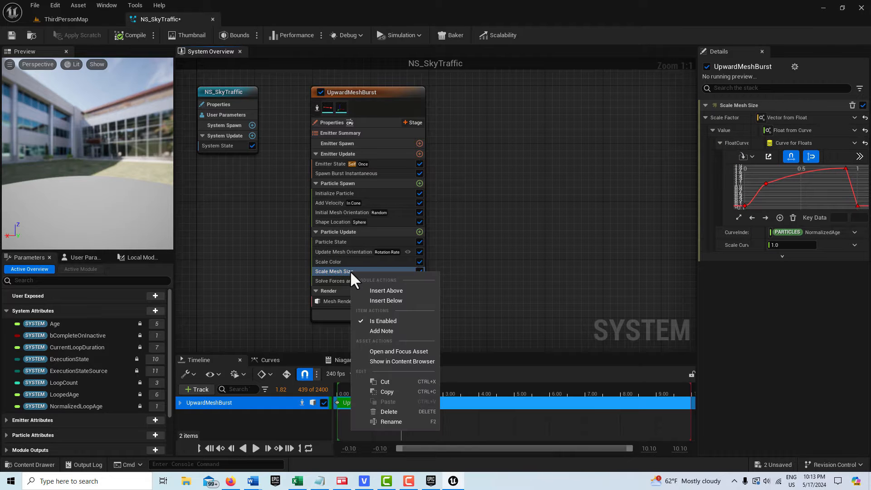
left_click(396, 412)
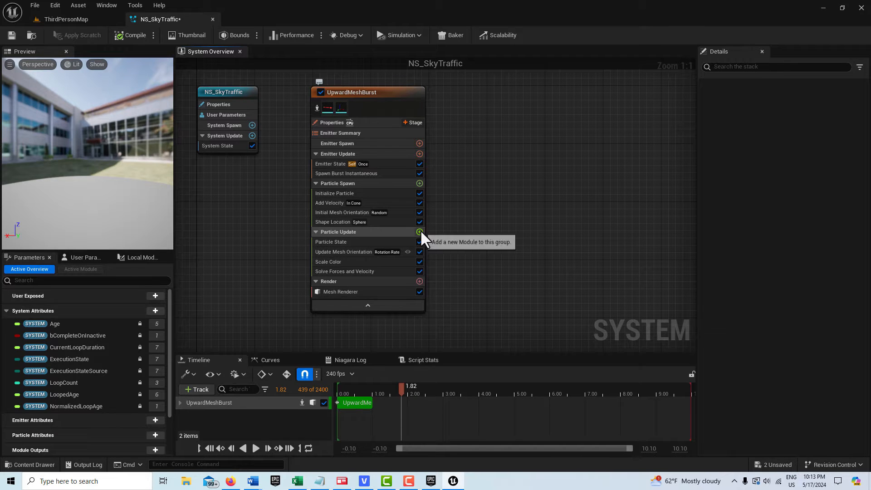
Step: Add a Curl Noise Force module to the emitter's Particle Update group
left_click(419, 232)
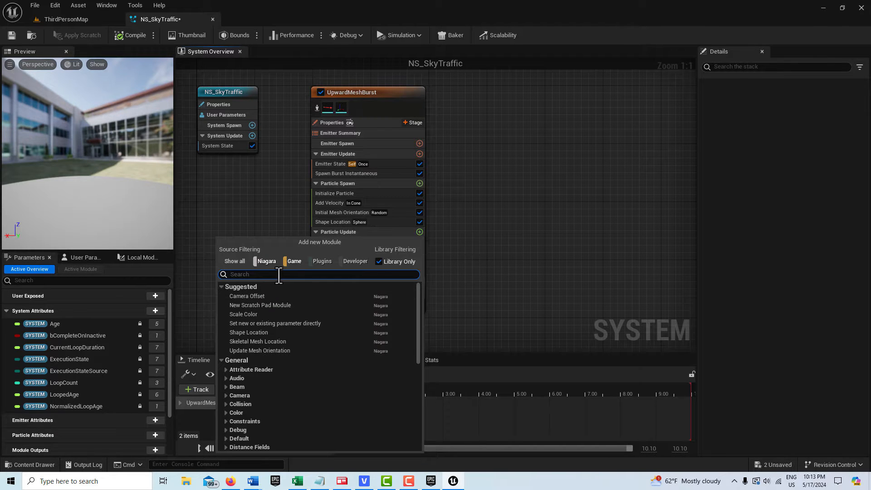
type("curl")
left_click(317, 295)
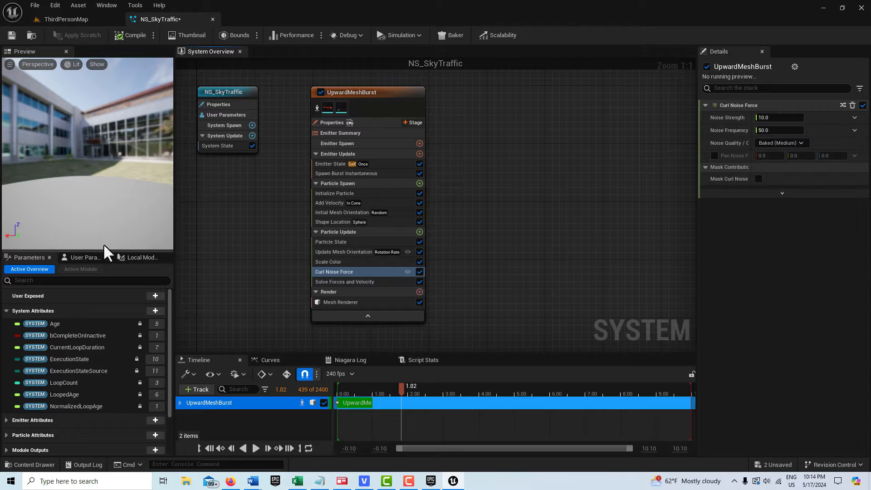
Step: Create a Vector user parameter named MeshScale for the NS_SkyTraffic system
left_click(80, 256)
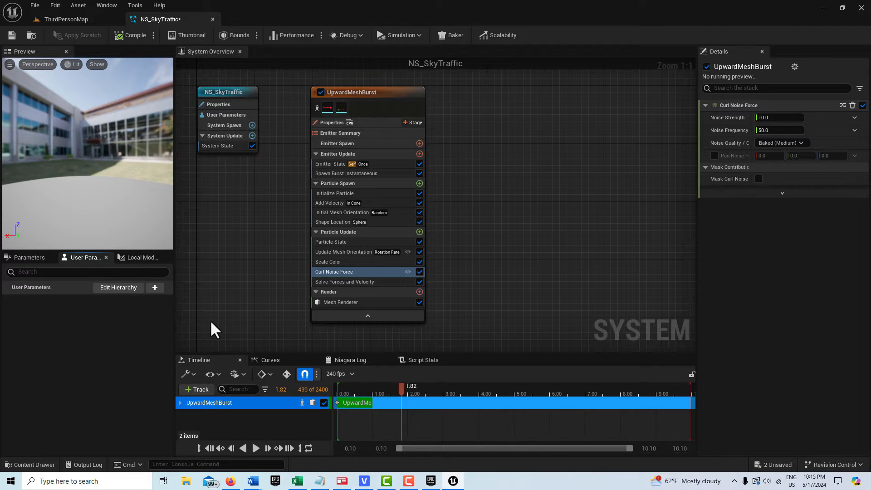
left_click(156, 289)
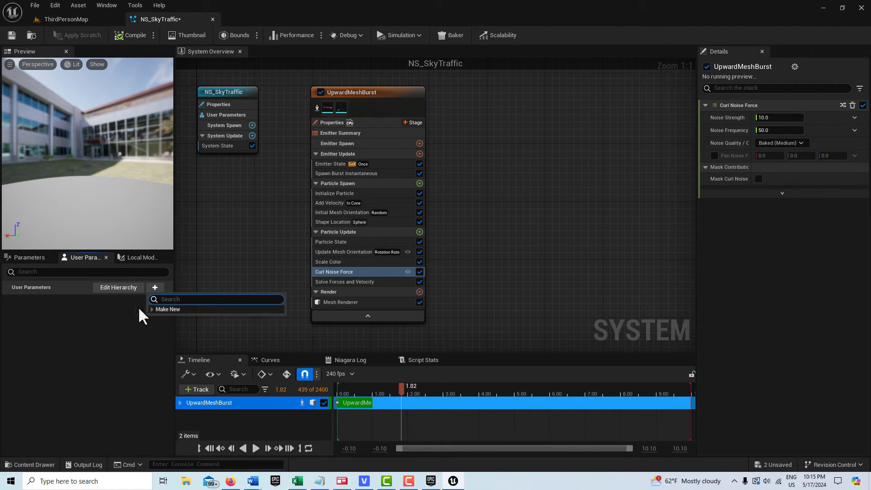
left_click(152, 309)
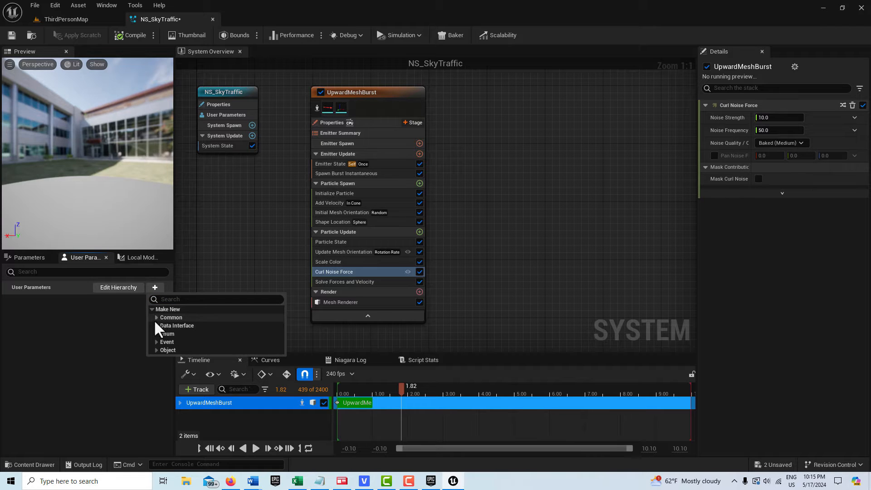
left_click(157, 317)
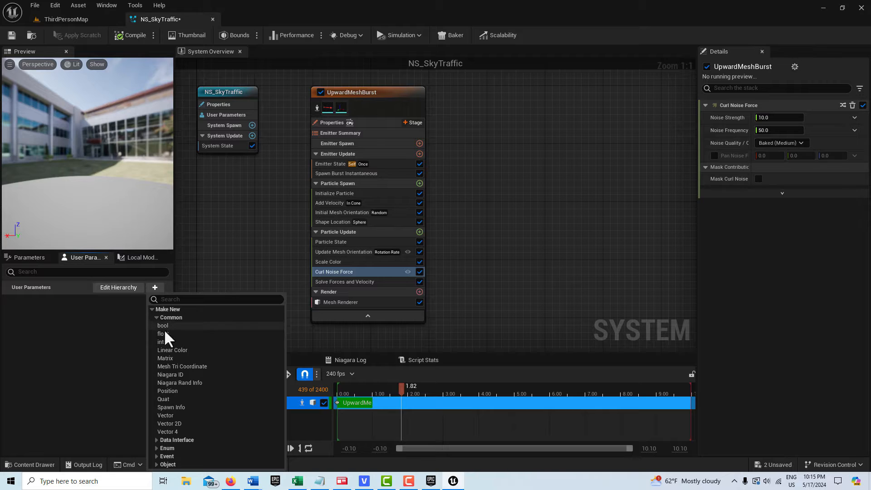
left_click(173, 416)
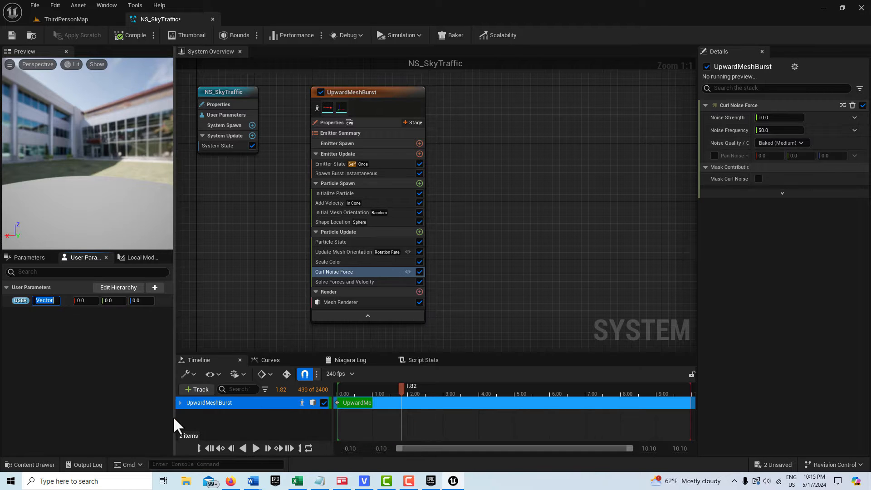
type("Me")
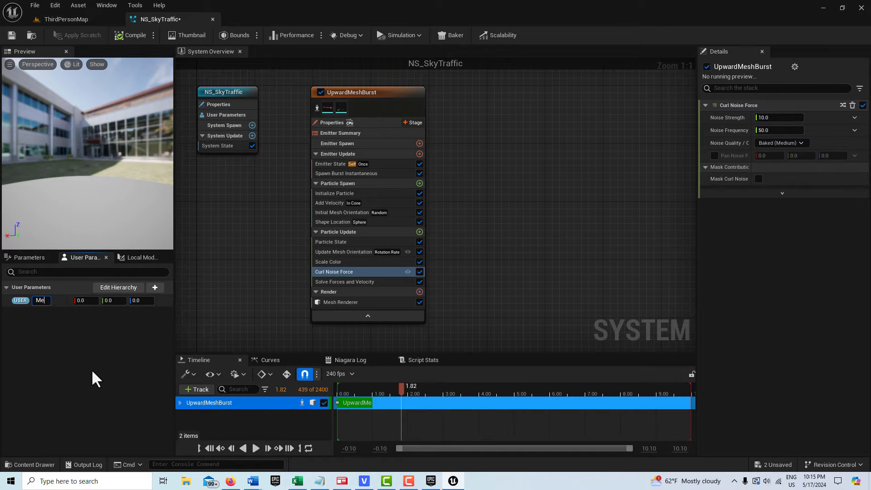
type("shScale")
key("Return")
Step: Set all three components of the MeshScale user parameter to 1
left_click(92, 302)
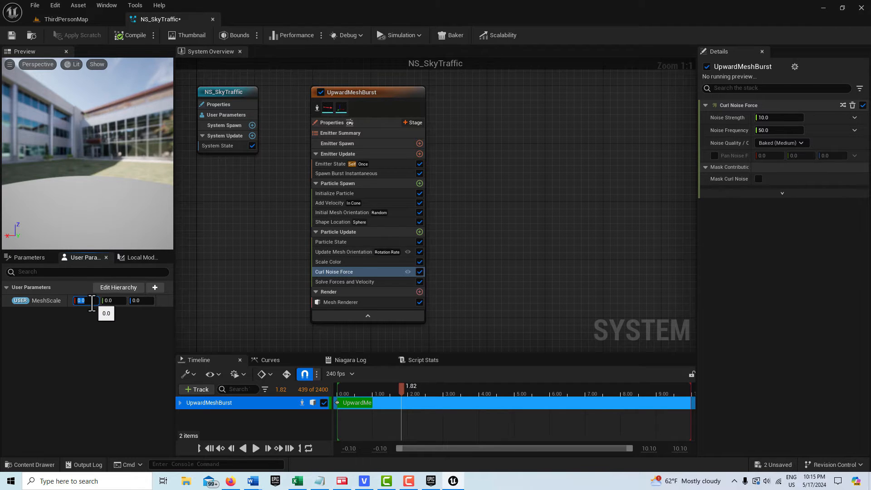
type("1")
key("Tab")
type("1")
key("Tab")
type("1")
key("Tab")
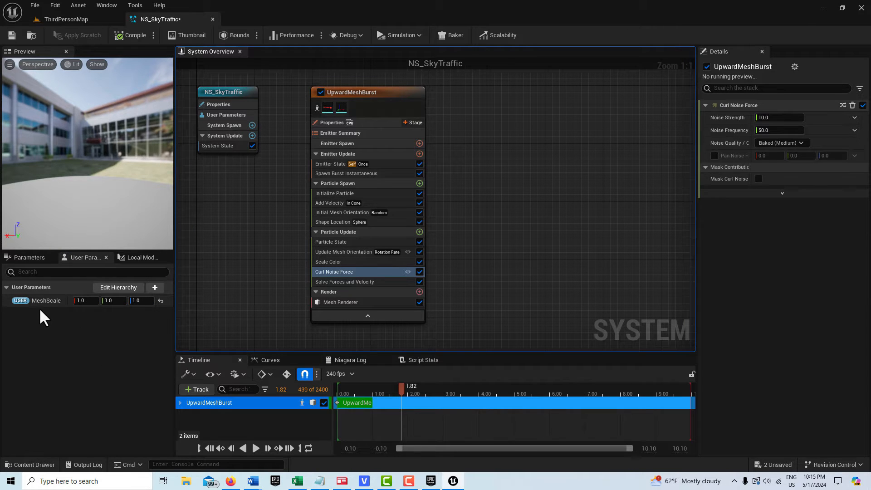
Step: Create a Vector 2D user parameter named PlaneSize
left_click(156, 287)
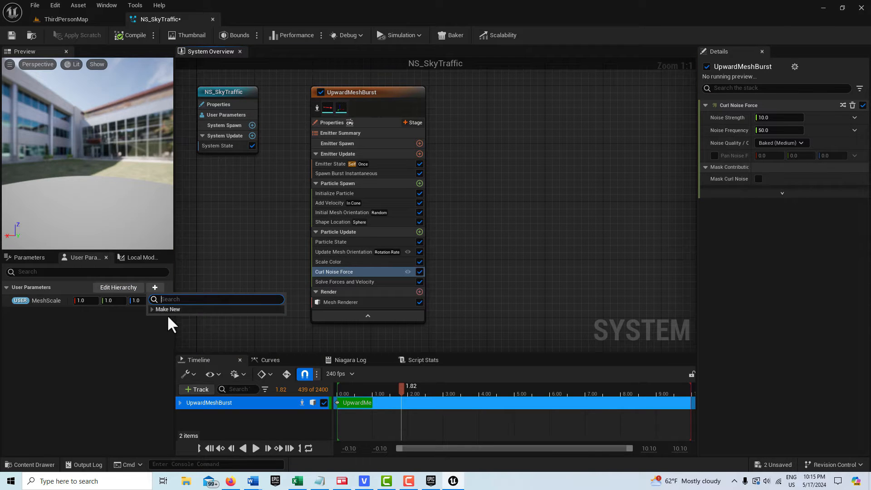
left_click(152, 309)
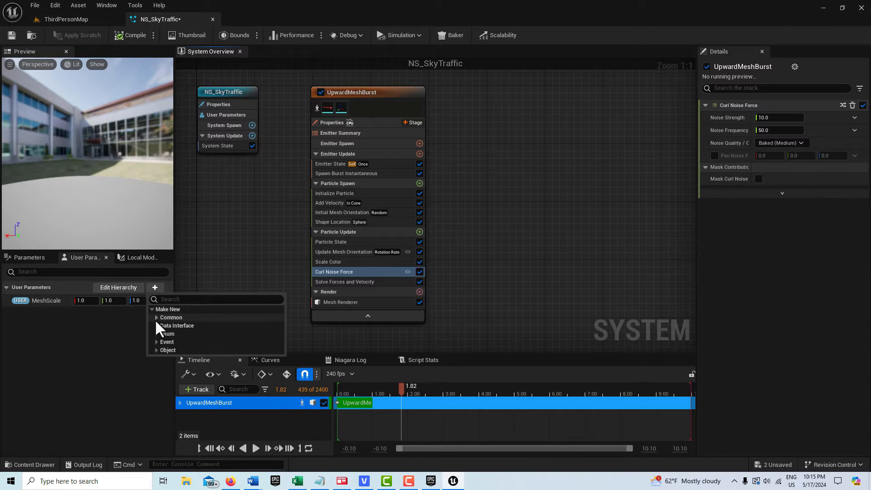
left_click(156, 318)
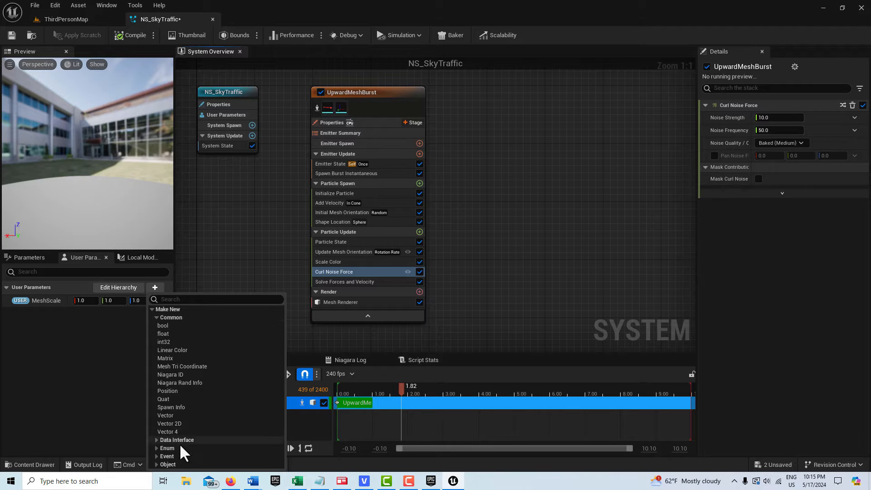
left_click(183, 425)
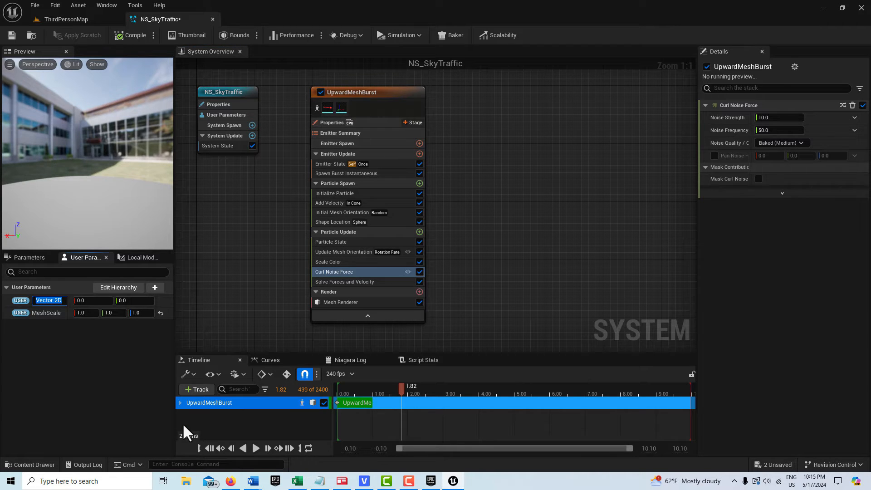
type("PlaneSize")
key("Return")
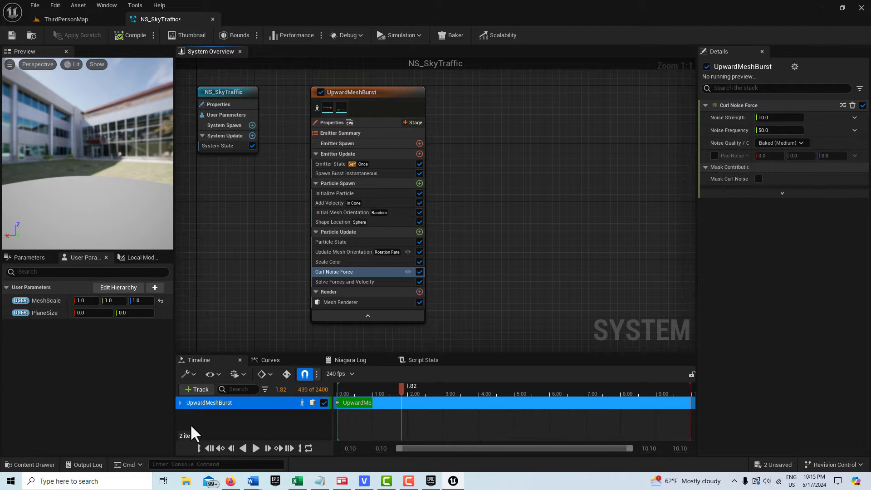
Step: Set both components of the PlaneSize user parameter to 1500
left_click(89, 312)
type("1500")
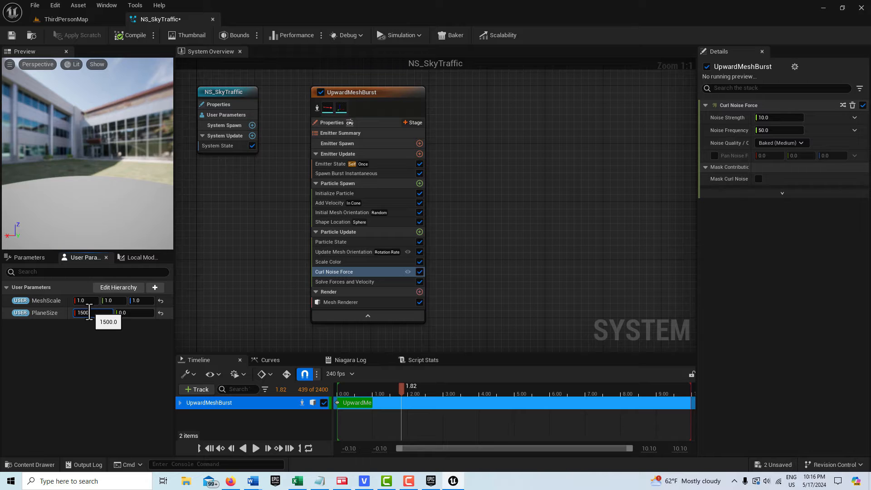
key("Tab")
type("1500")
key("Return")
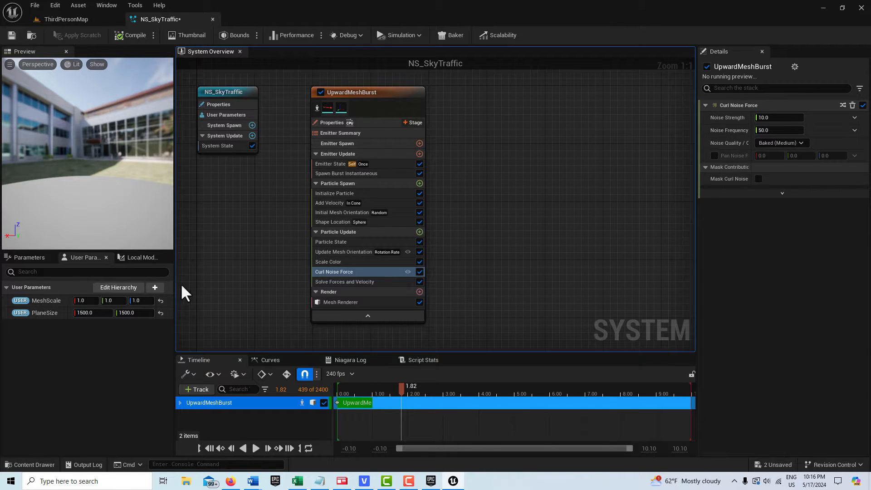
Step: Create an int32 user parameter named SpawnCount and set its value to 2
left_click(155, 288)
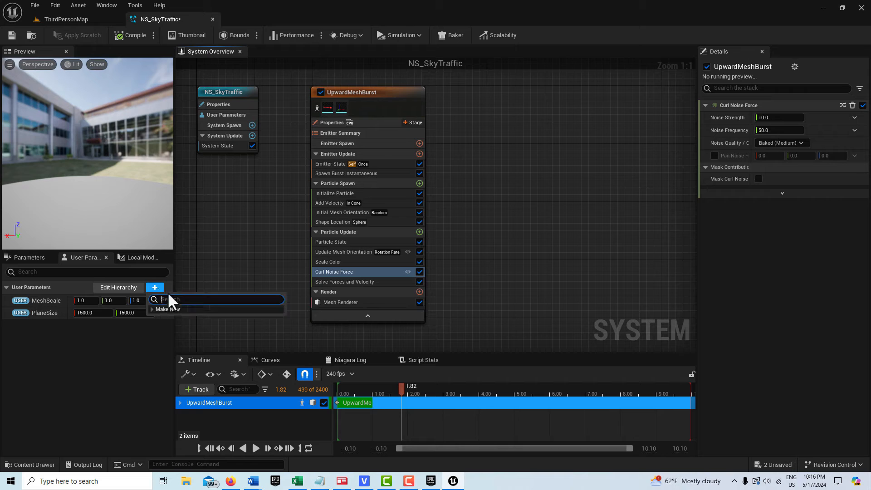
left_click(153, 309)
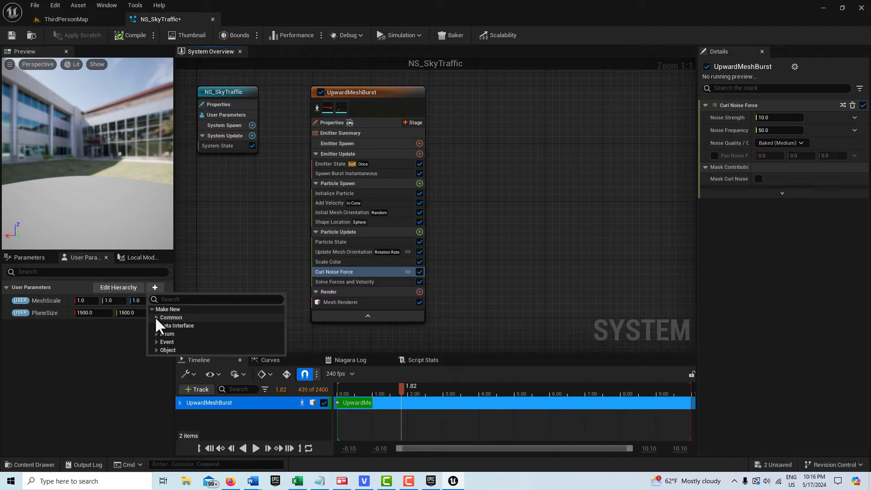
left_click(157, 317)
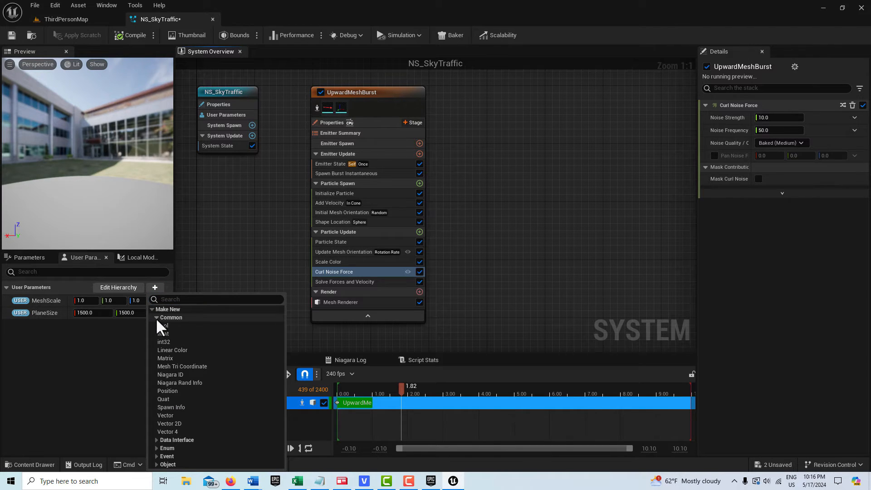
left_click(175, 342)
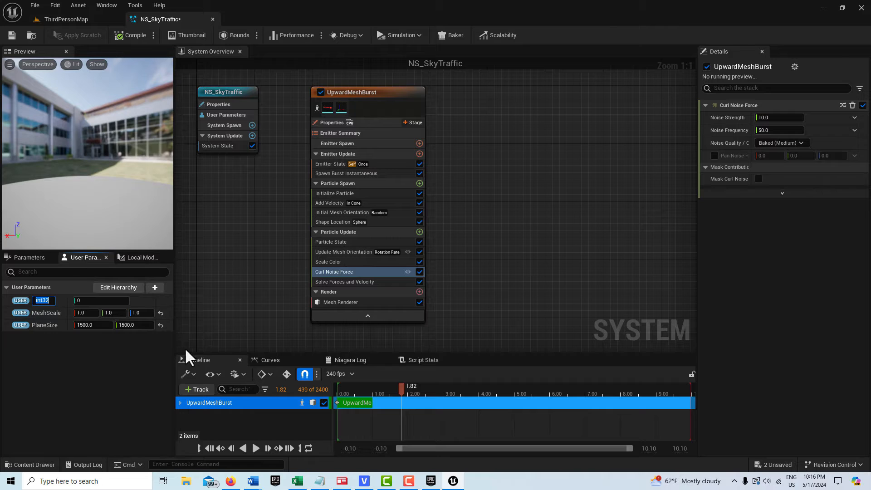
type("SpawnCoun")
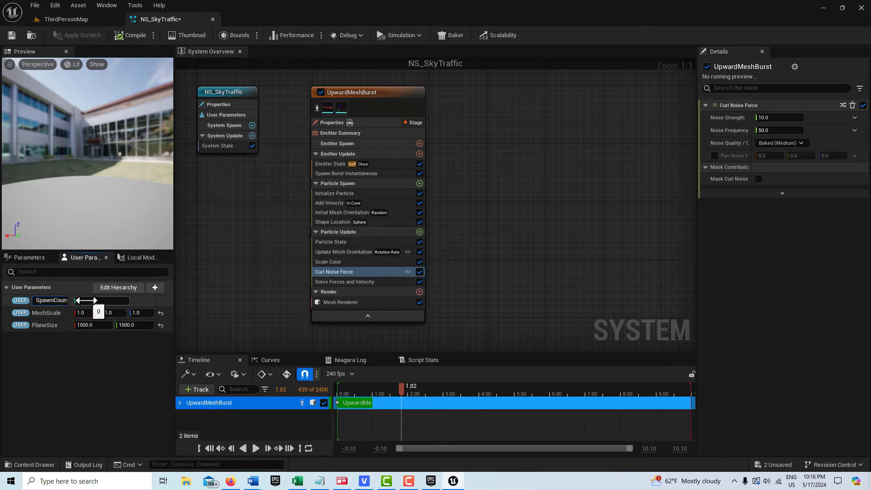
type("t")
key("Return")
left_click(97, 325)
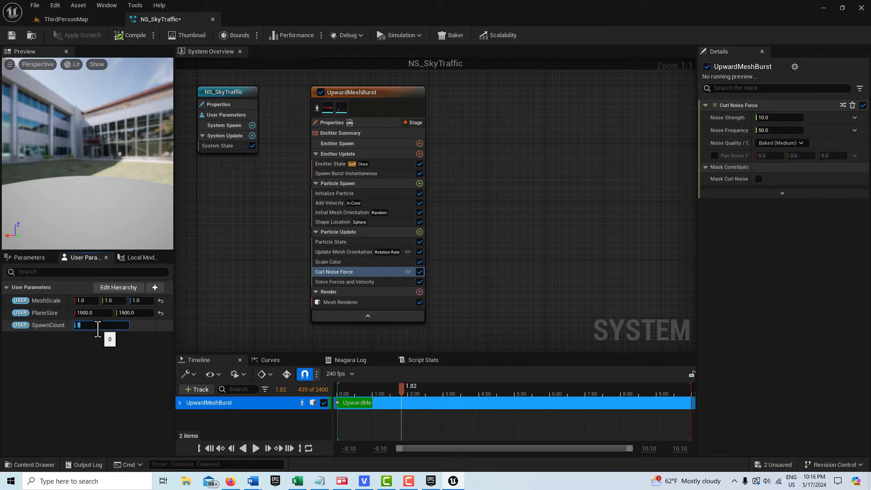
type("2")
key("Return")
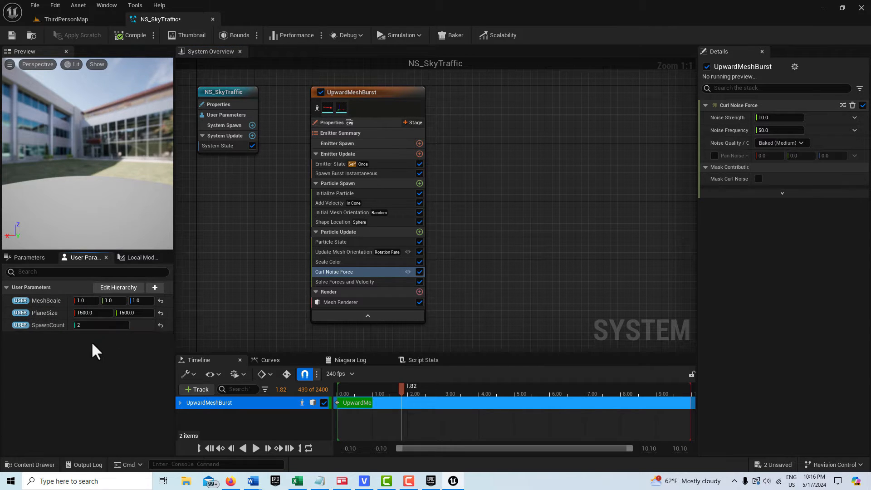
Step: Create another Vector user parameter, keeping its default name, and set its X component to 1500 and Z component to 50
left_click(159, 289)
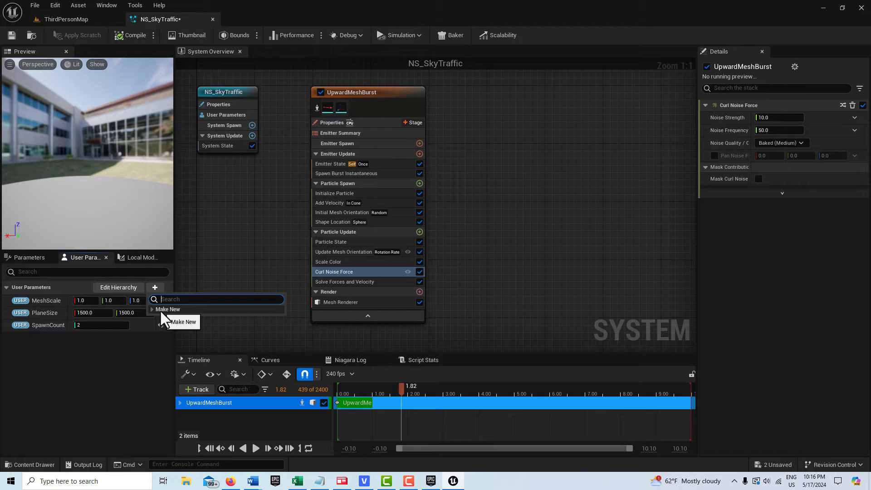
left_click(151, 309)
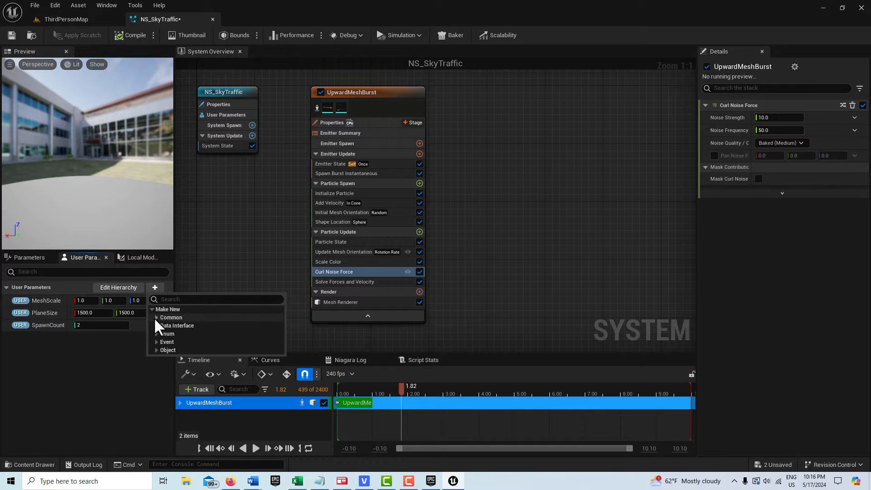
left_click(156, 317)
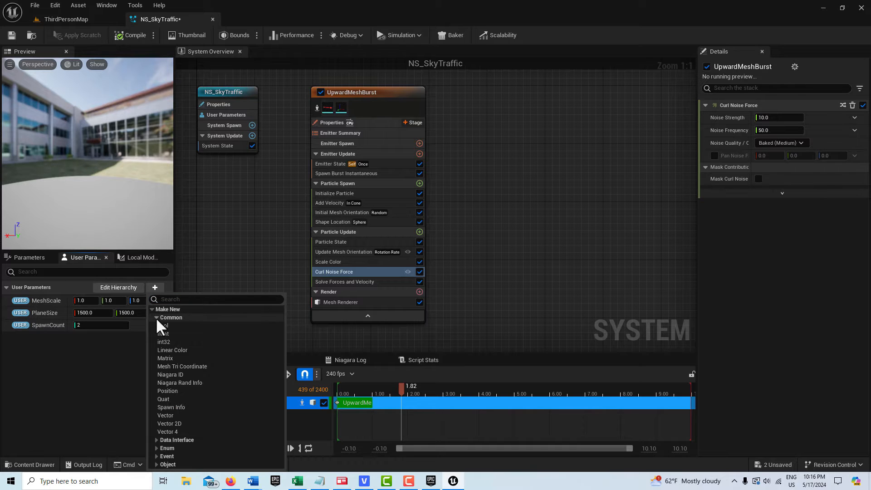
left_click(174, 415)
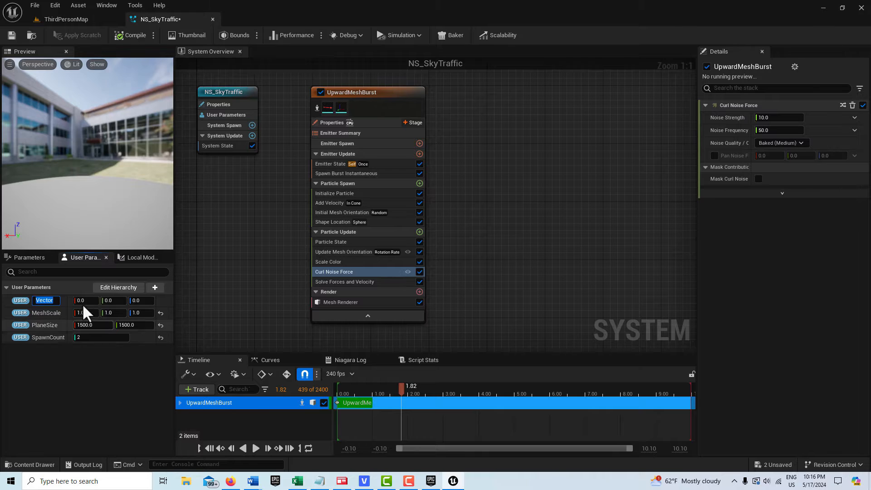
left_click(86, 301)
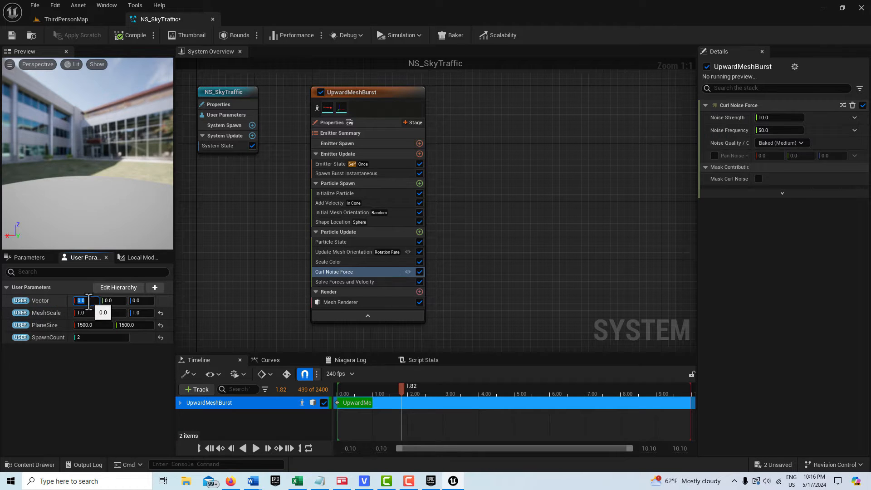
type("1500")
key("Return")
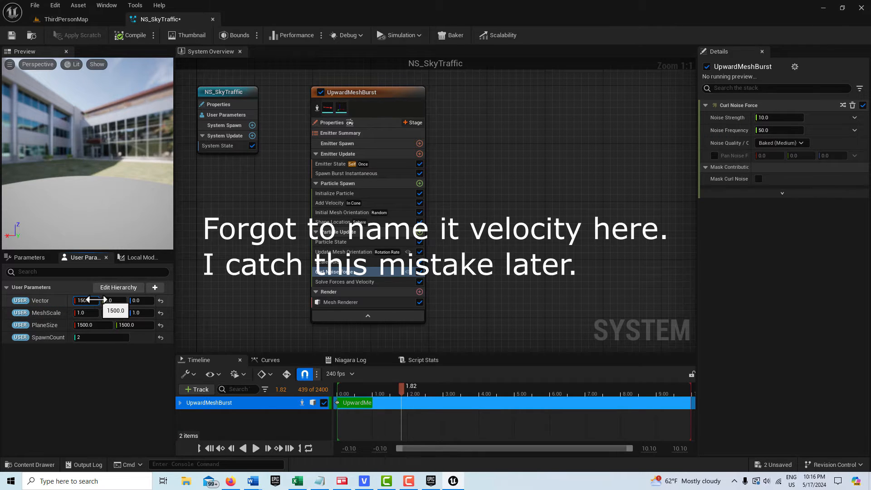
key("Tab")
key("Tab")
type("5")
left_click(134, 405)
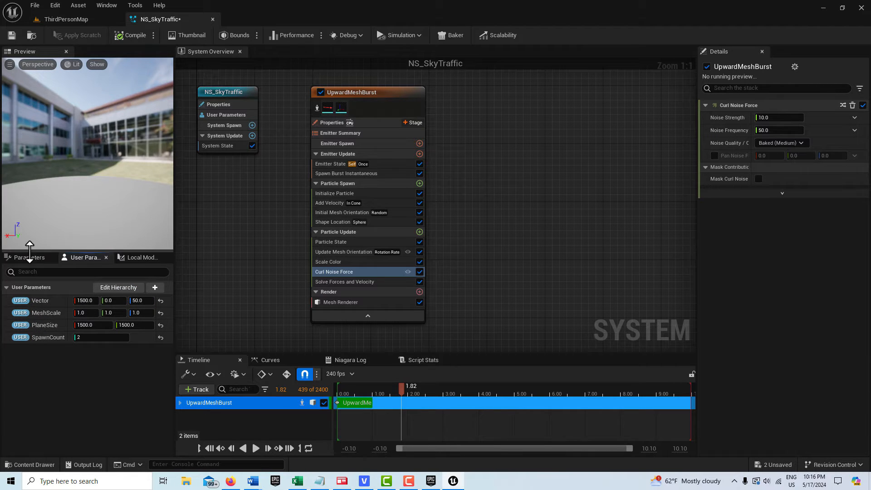
Step: Expand the list of user-exposed parameters and enable Local Space in the UpwardMeshBurst emitter's properties
left_click(31, 258)
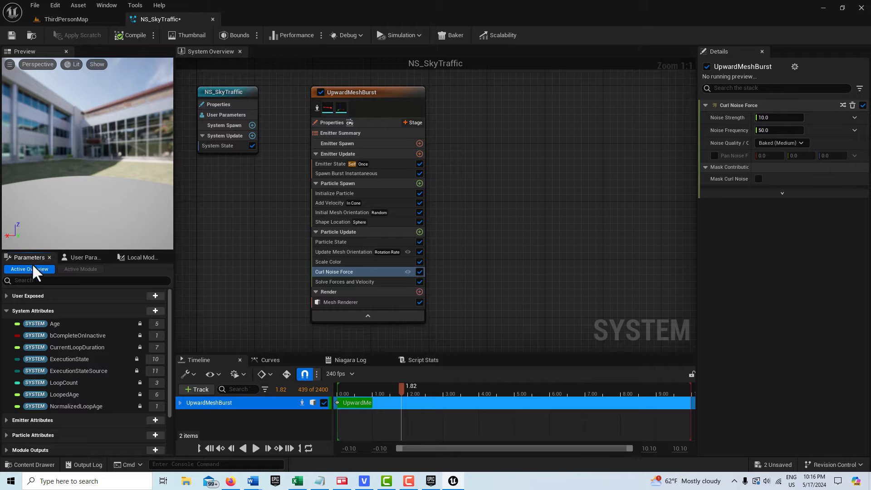
left_click(6, 296)
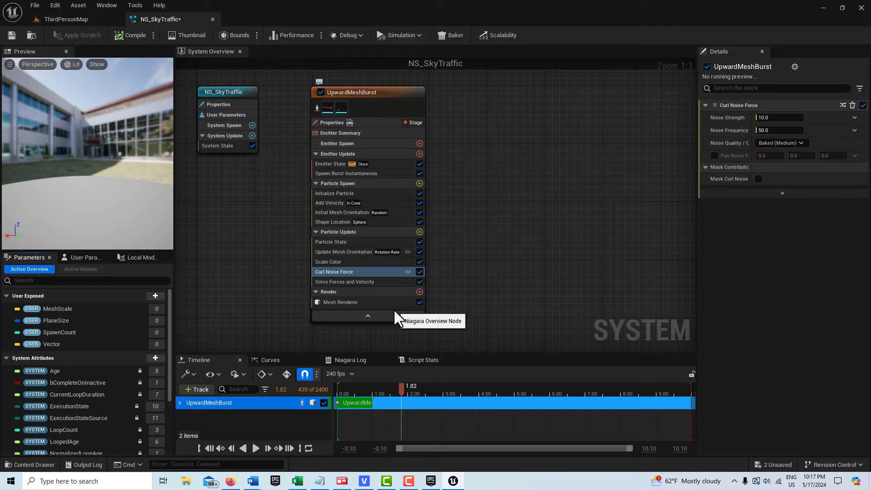
left_click(393, 123)
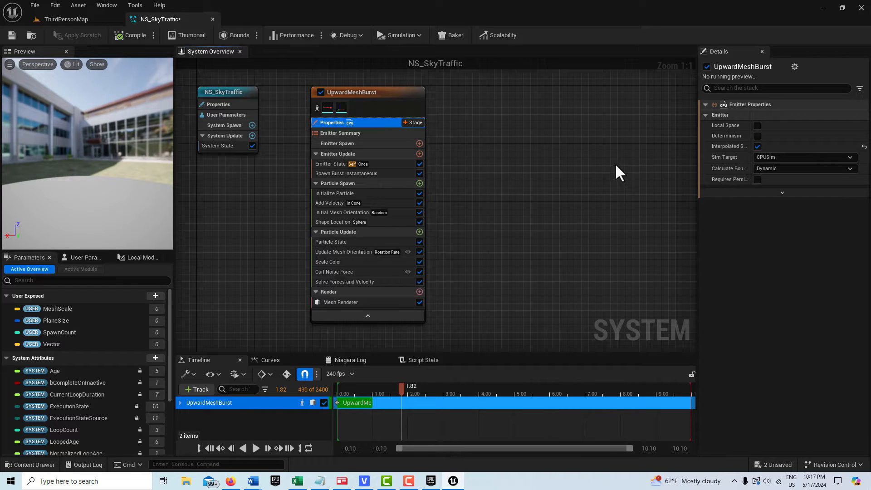
left_click(756, 125)
left_click(755, 124)
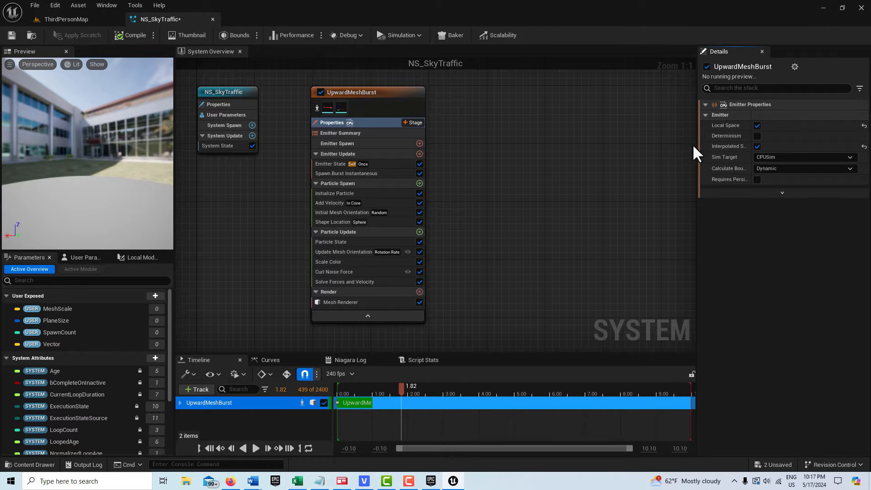
Step: Set the Loop Behavior of the UpwardMeshBurst emitter's Emitter State module to Infinite
left_click(388, 163)
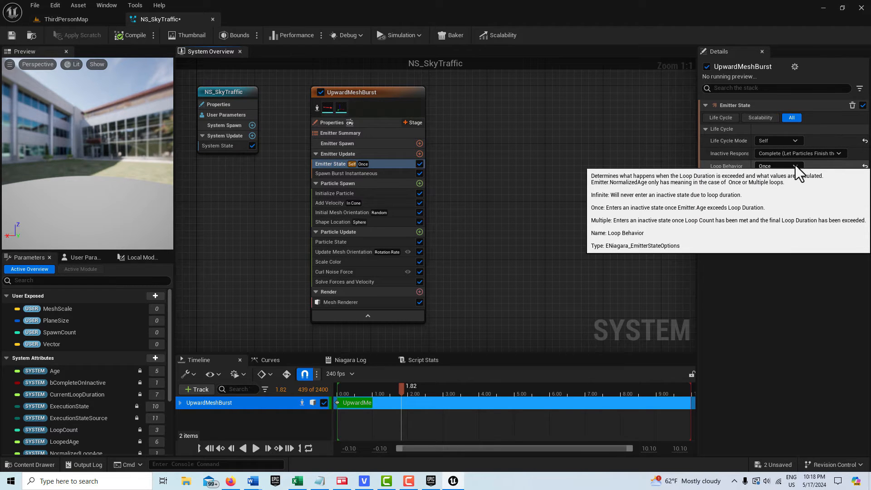
left_click(777, 166)
left_click(772, 175)
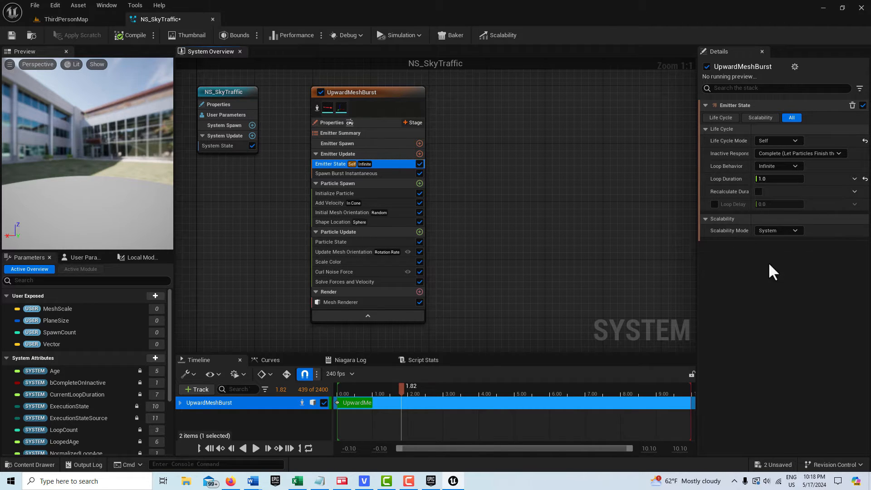
Step: Enable Recalculate Duration Each Loop in Emitter State and link Spawn Burst Instantaneous's Spawn Count to the SpawnCount user parameter
mouse_move(759, 195)
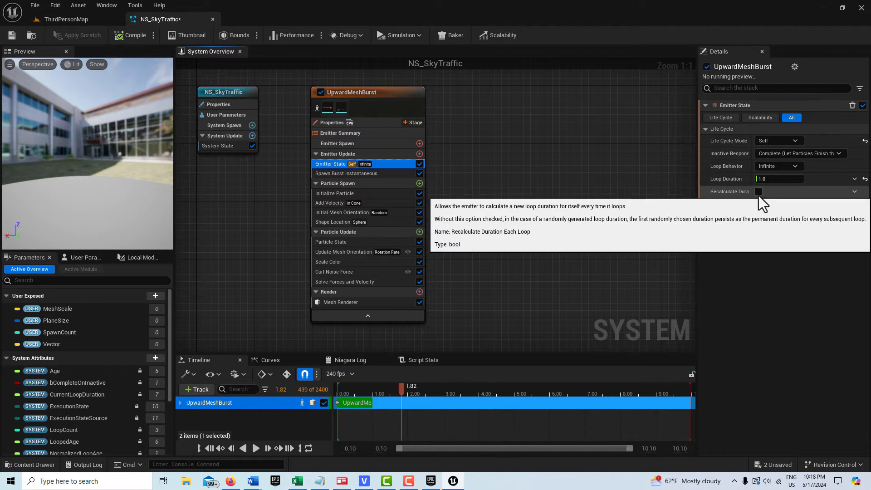
left_click(759, 192)
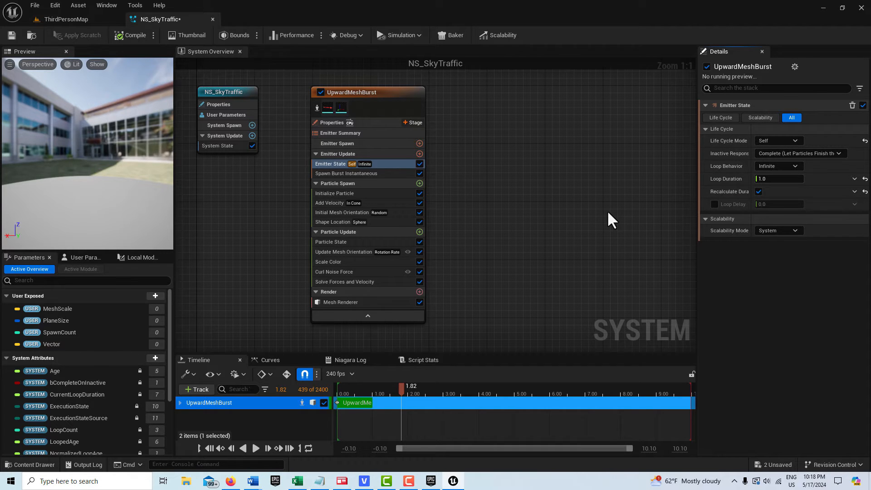
left_click(348, 173)
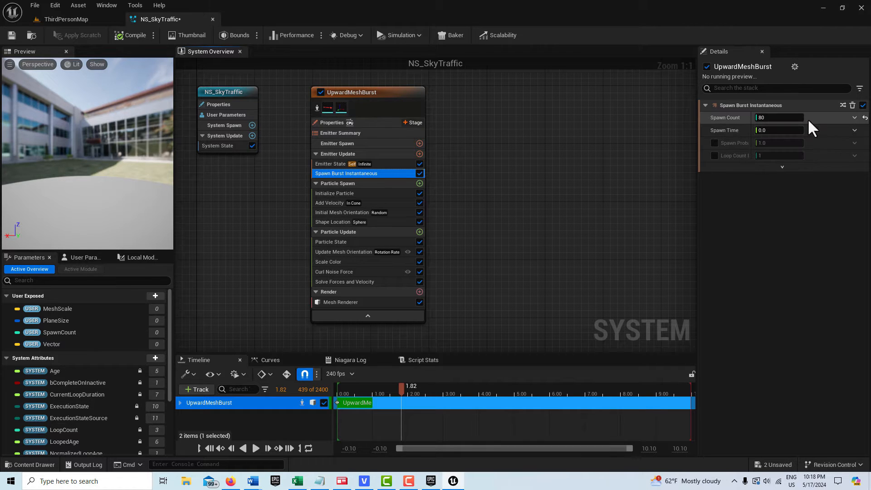
left_click(854, 117)
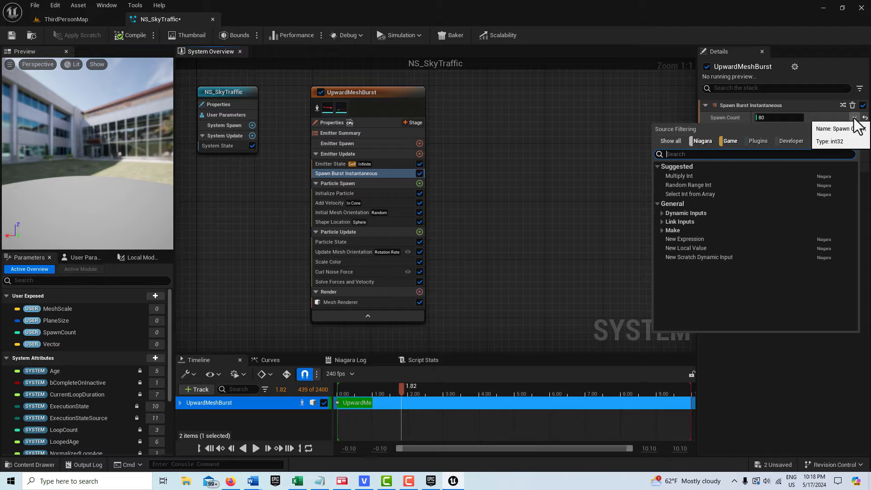
type("spa")
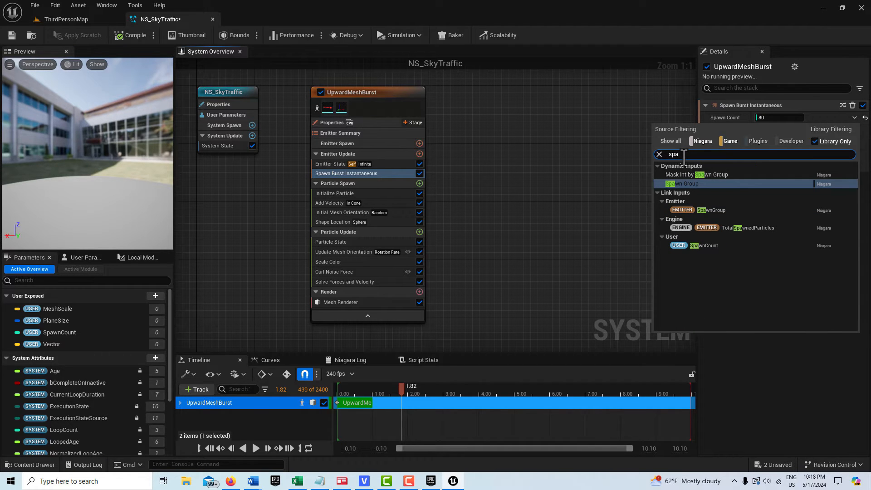
left_click(711, 247)
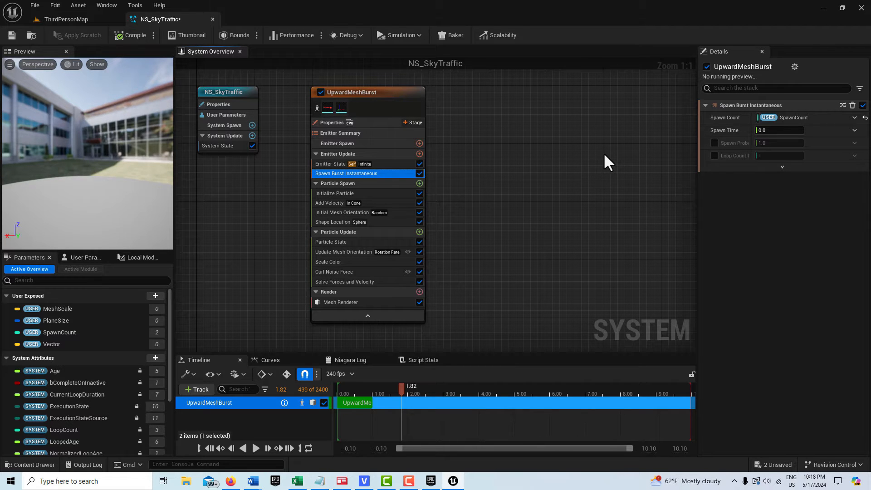
Step: Set the Initialize Particle module's Lifetime Min to 25 and Lifetime Max to 35
left_click(379, 192)
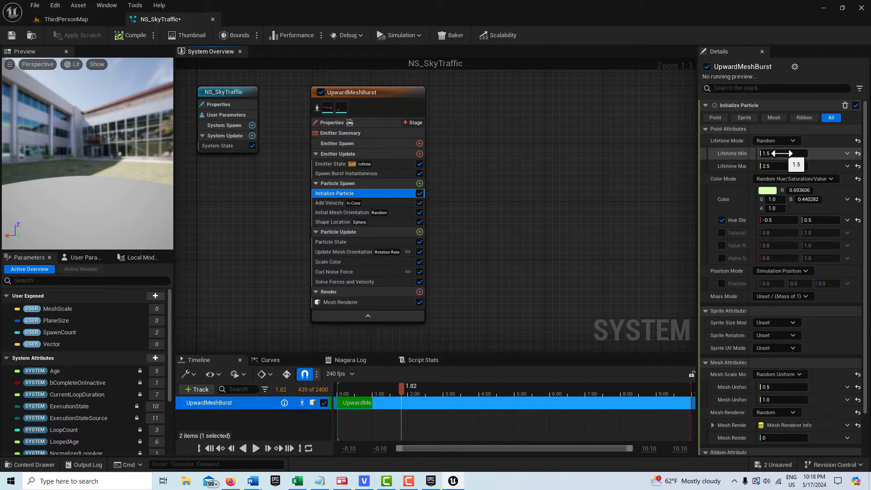
left_click(777, 154)
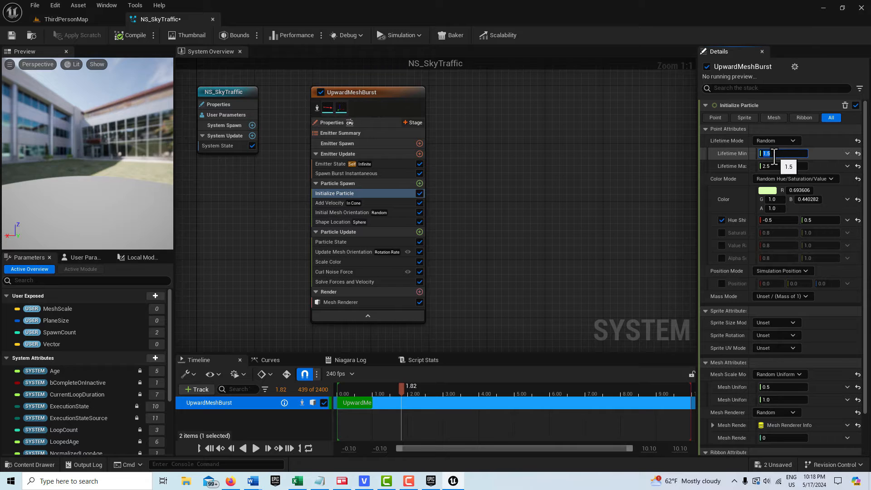
type("25")
key("Tab")
key("Tab")
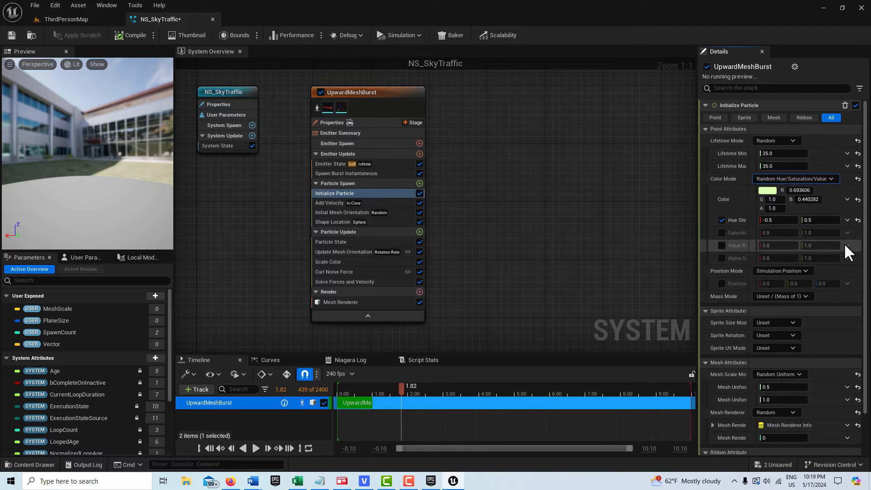
Step: Set Initialize Particle's Color Mode to Random Range, with Color Maximum alpha 1 and the color channel mode Link RGBA
left_click(833, 179)
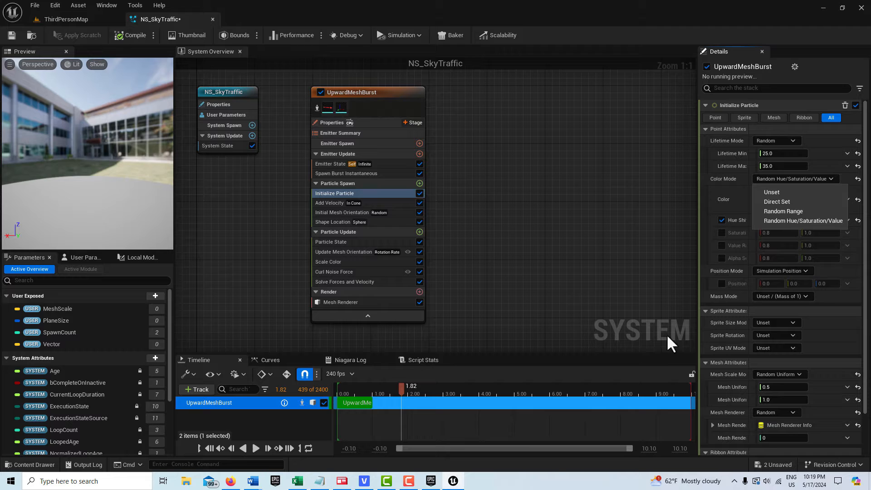
left_click(786, 211)
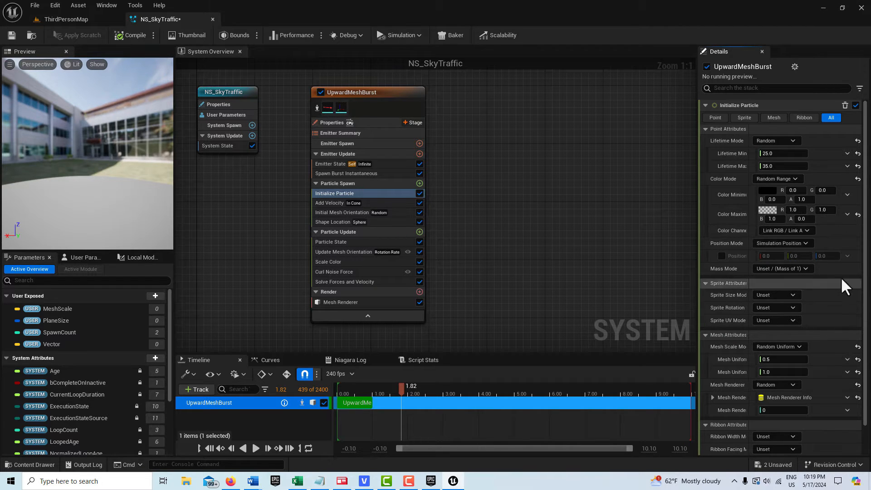
left_click(772, 211)
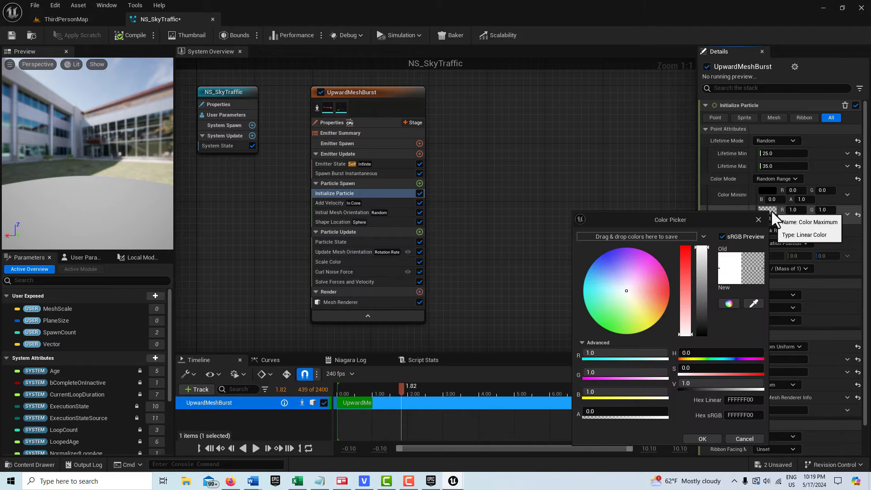
left_click(613, 412)
type("1")
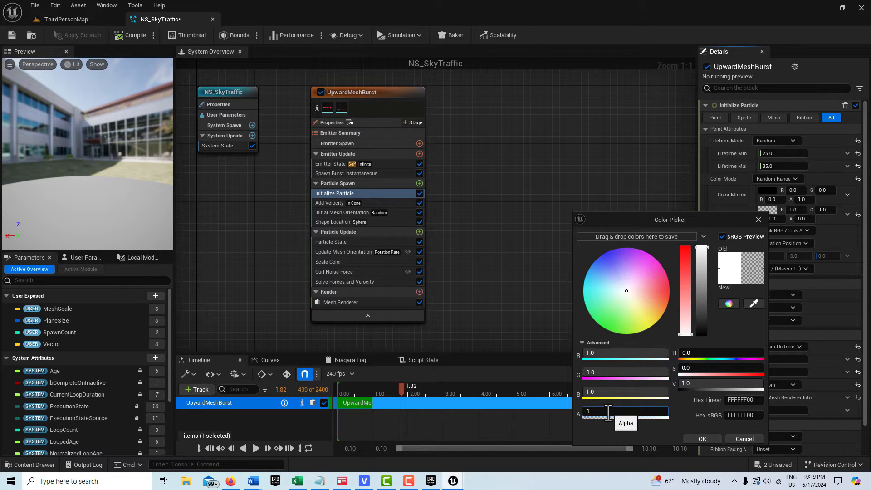
key("Return")
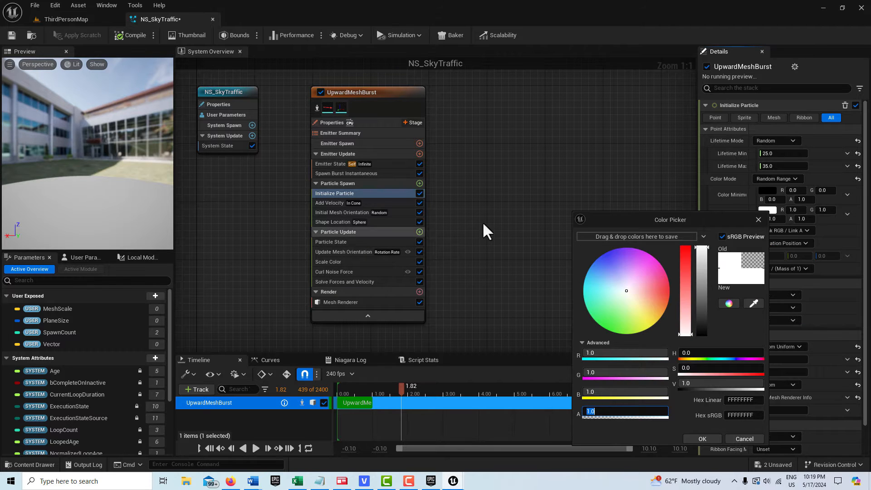
left_click(707, 438)
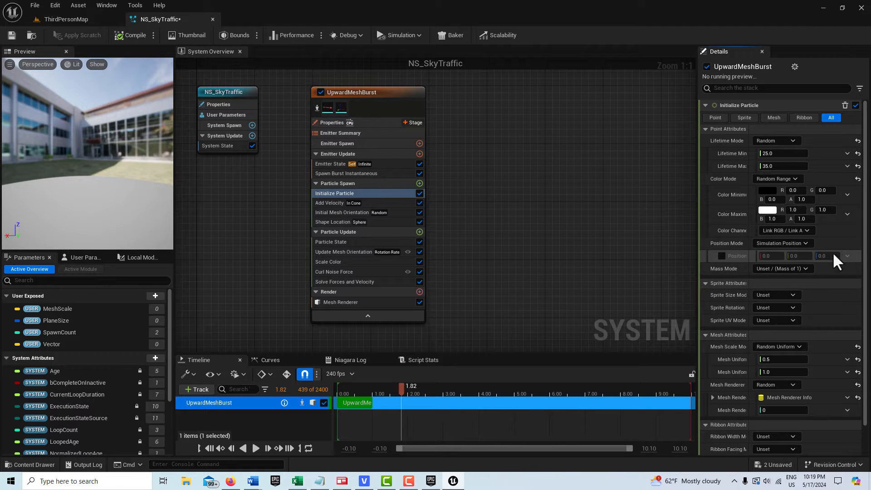
left_click(807, 230)
left_click(781, 241)
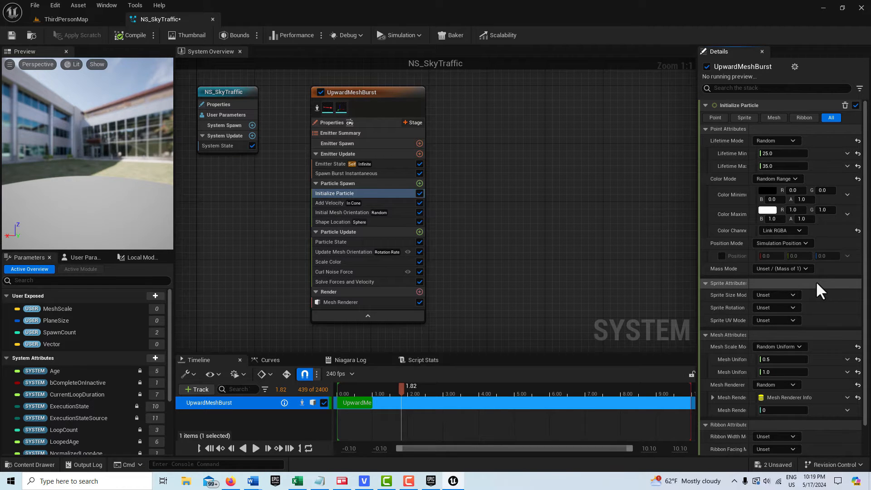
Step: Set Initialize Particle's Mesh Scale Mode to Non-Uniform and link Mesh Scale to the MeshScale user parameter
scroll(815, 281, "down", 2)
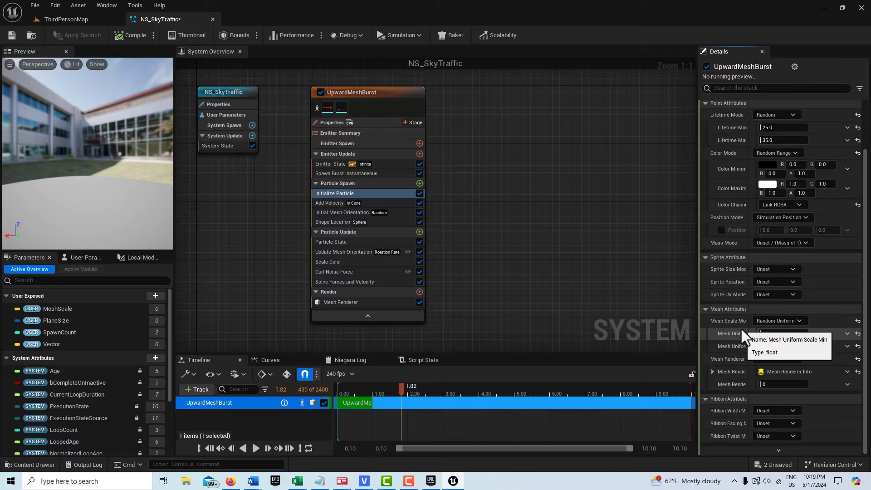
left_click(800, 322)
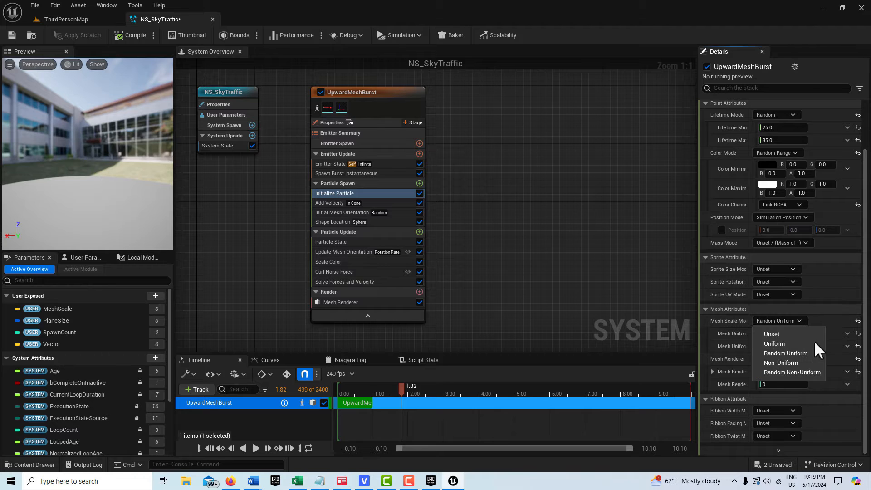
left_click(802, 363)
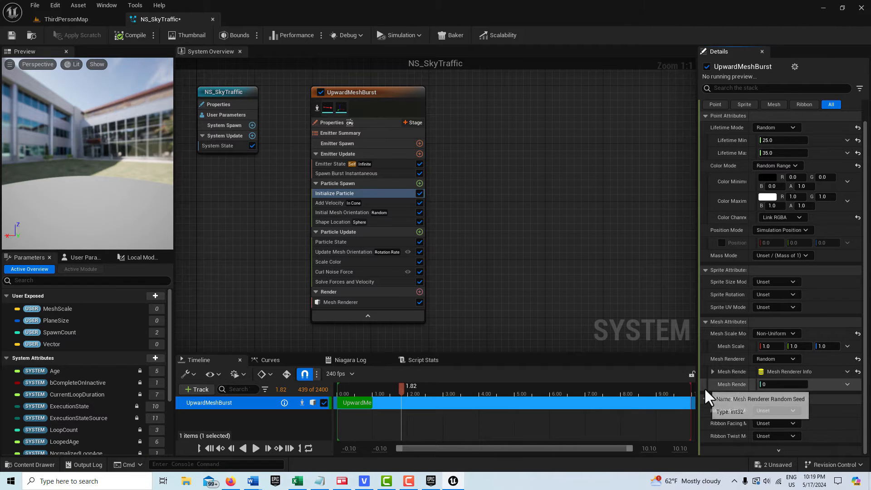
left_click(847, 346)
mouse_move(835, 356)
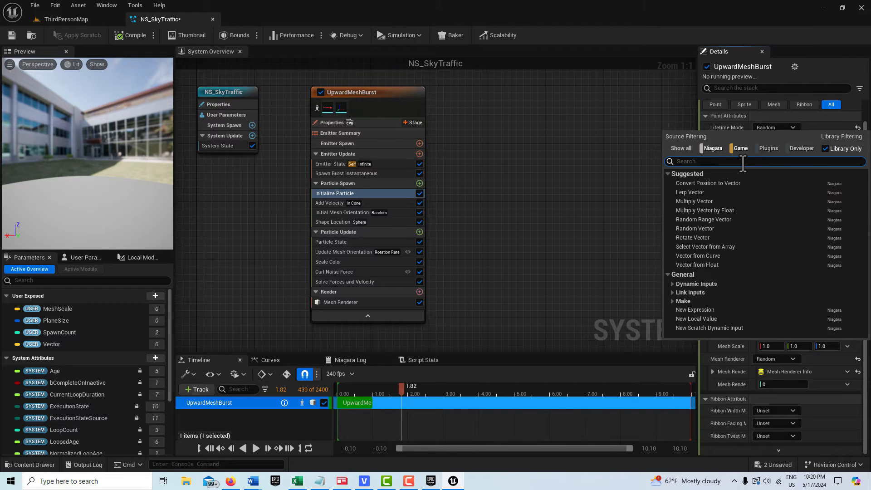
type("mesh")
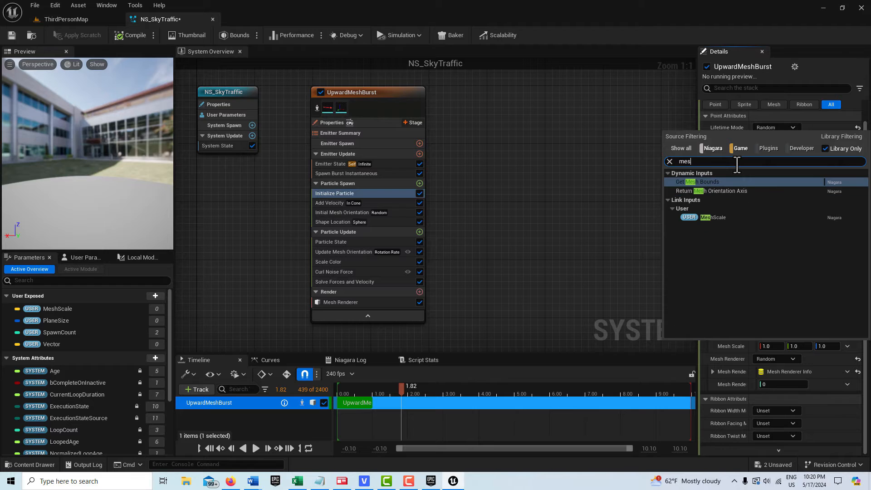
left_click(690, 218)
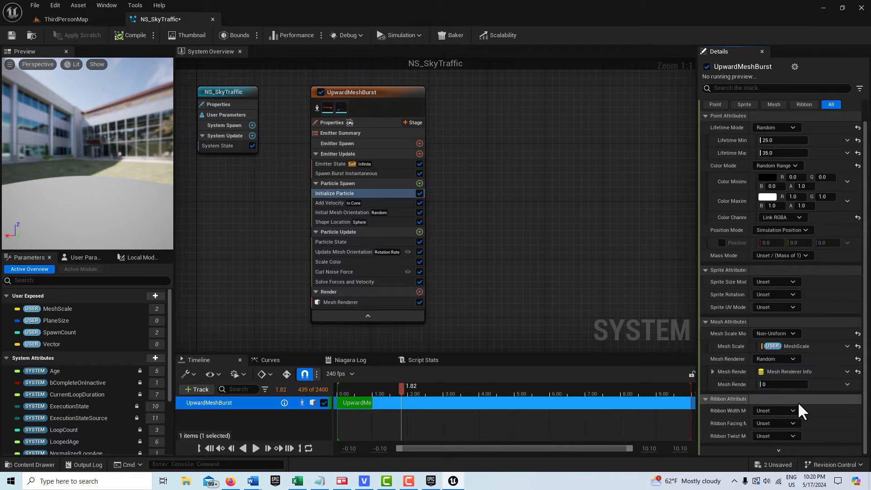
Step: Set the Velocity Mode of the UpwardMeshBurst emitter's Add Velocity module to Linear
left_click(371, 203)
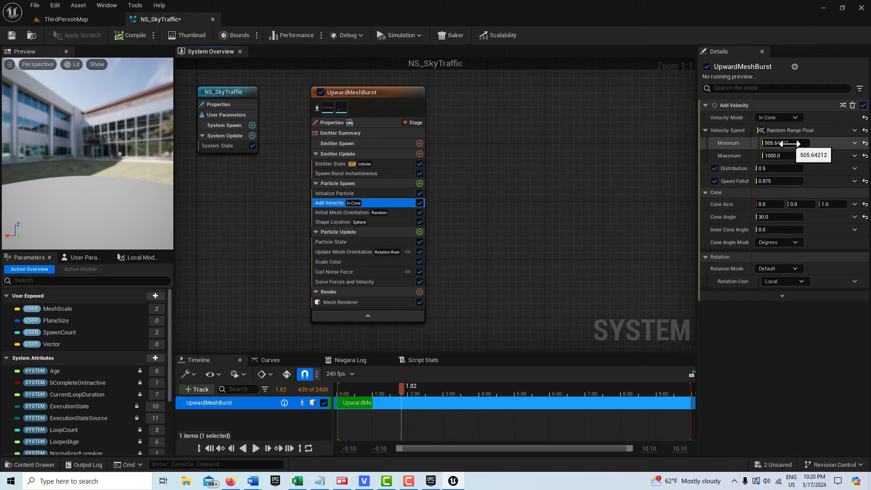
left_click(798, 116)
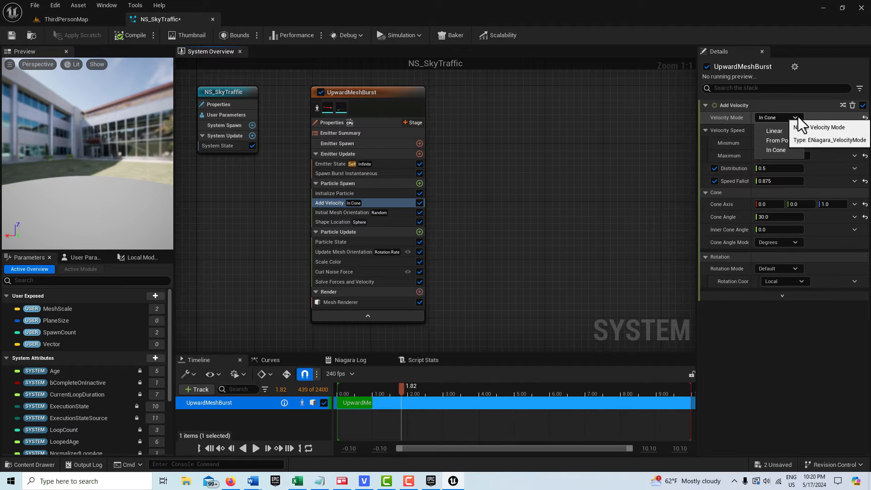
left_click(788, 129)
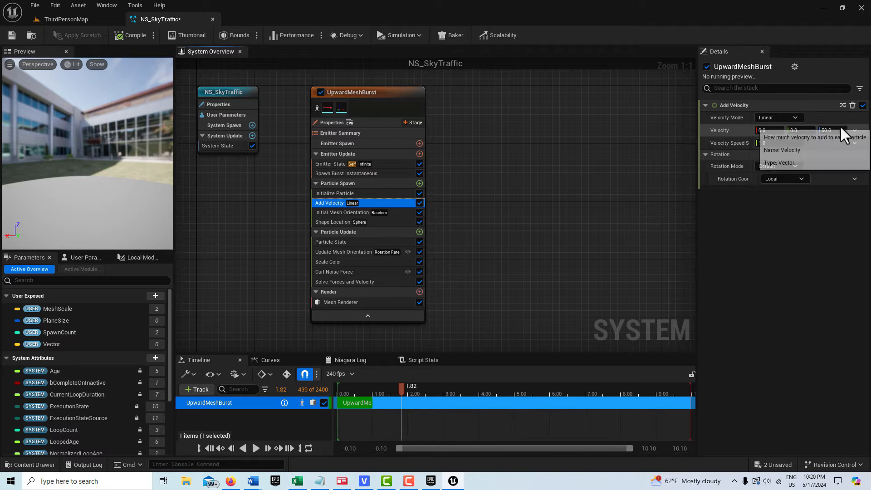
left_click(855, 131)
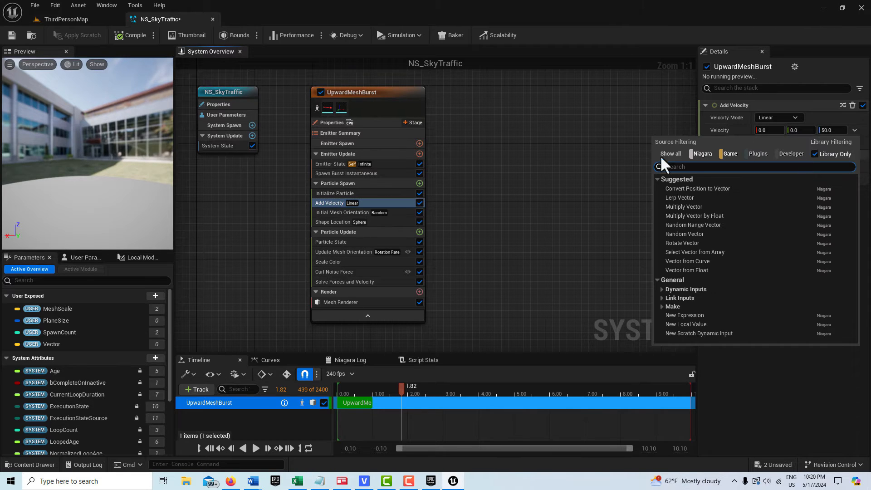
type("ve")
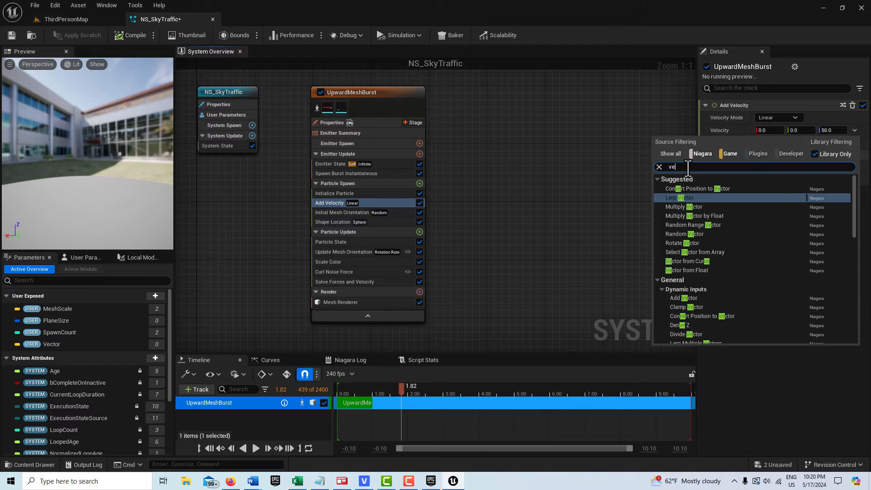
type("l")
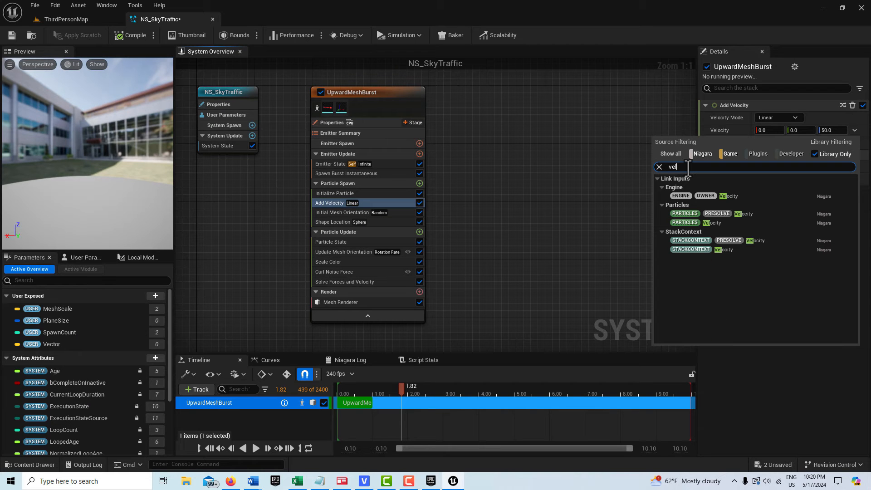
type("oc")
left_click(579, 168)
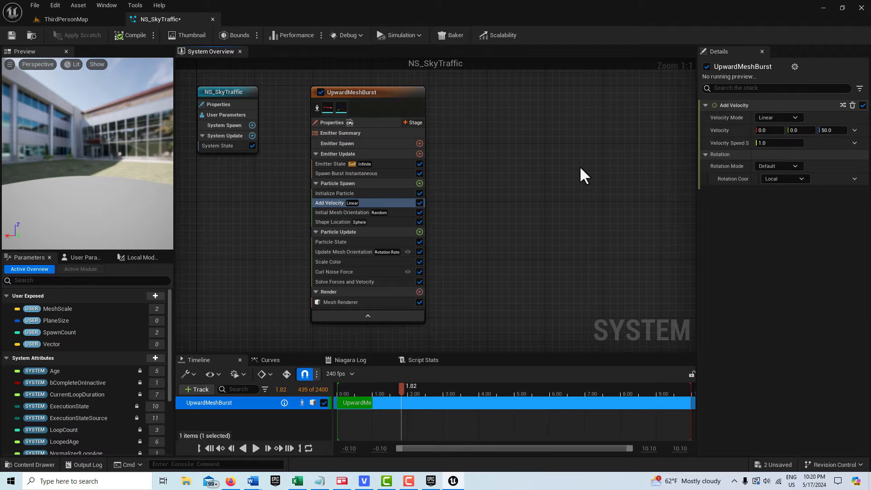
Step: Delete the user parameter named Vector from the NS_SkyTraffic system
left_click(76, 343)
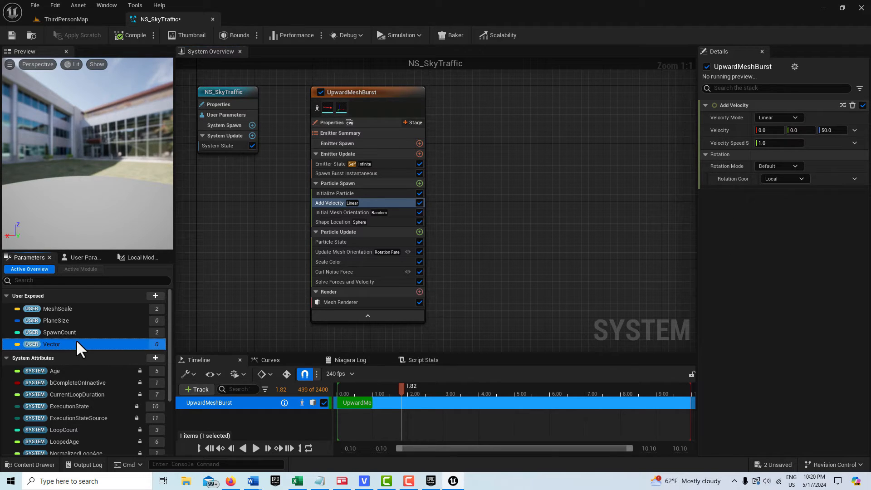
left_click(85, 257)
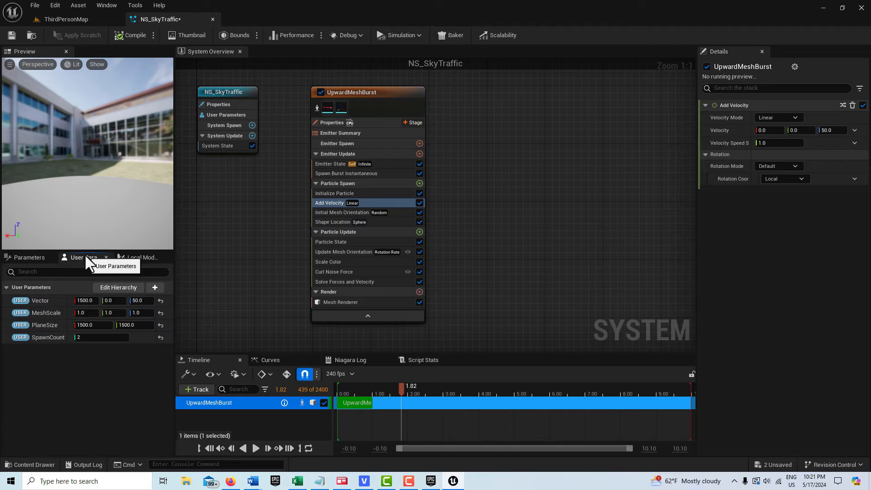
right_click(36, 298)
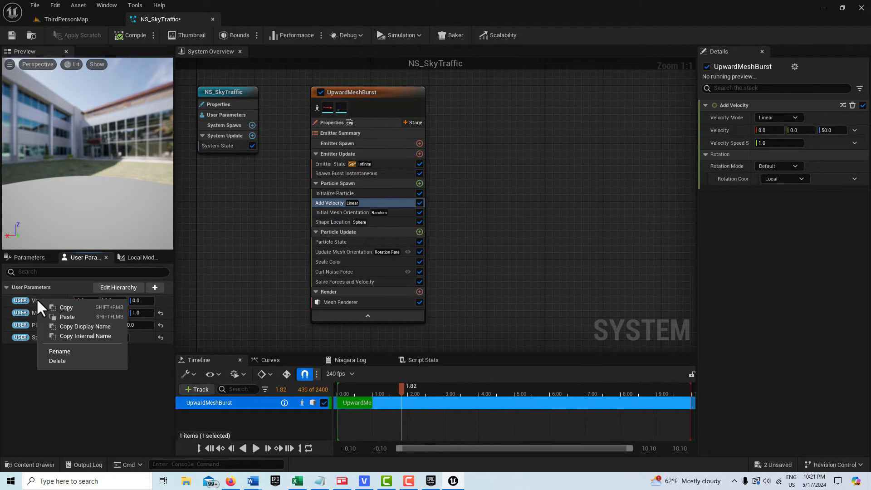
left_click(66, 361)
Step: Add a new user parameter of type Vector and name it Velocity
left_click(155, 287)
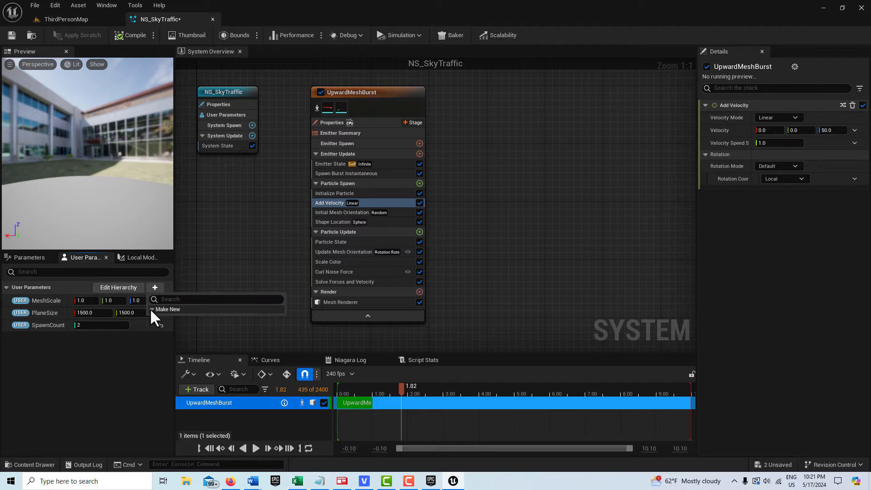
left_click(156, 317)
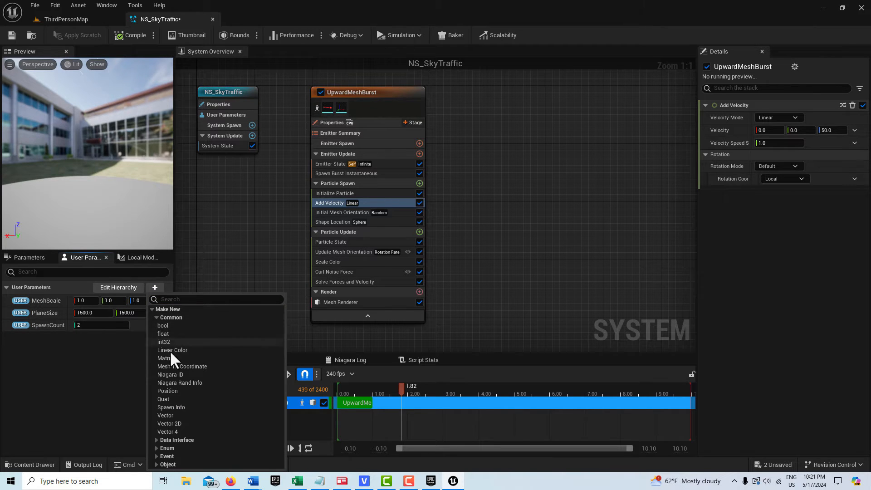
left_click(175, 414)
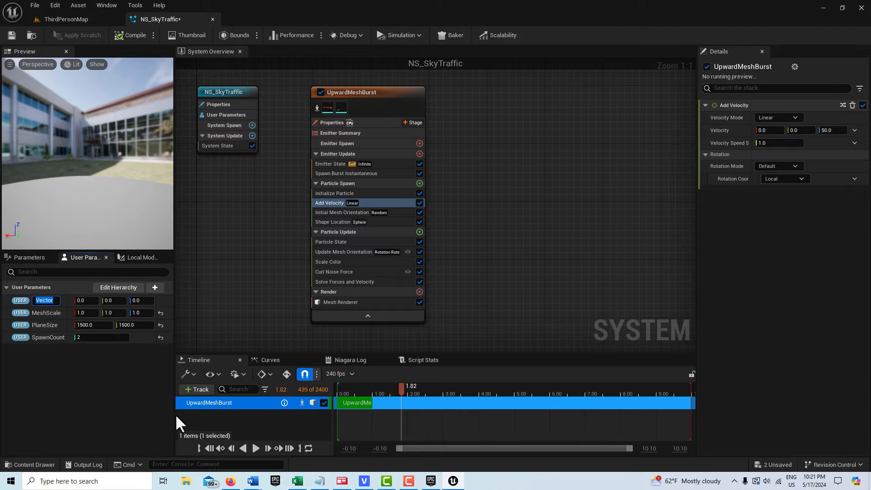
type("Velocity")
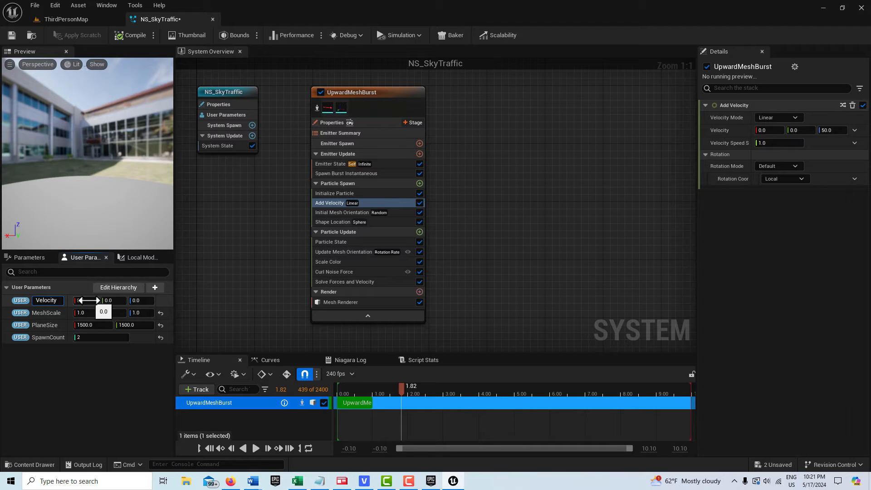
key("Return")
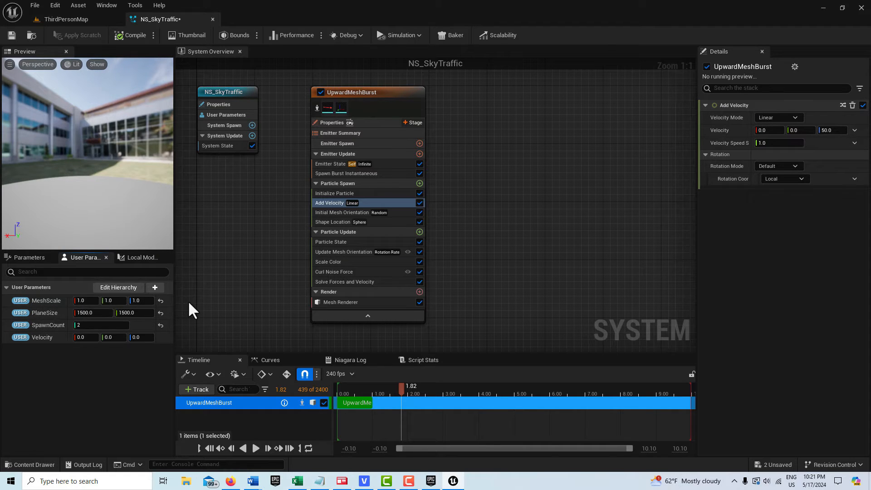
Step: Set the Velocity user parameter's default to X 1500, Y 0, Z 50 and save the system
left_click(86, 337)
type("1500")
key("Tab")
key("Tab")
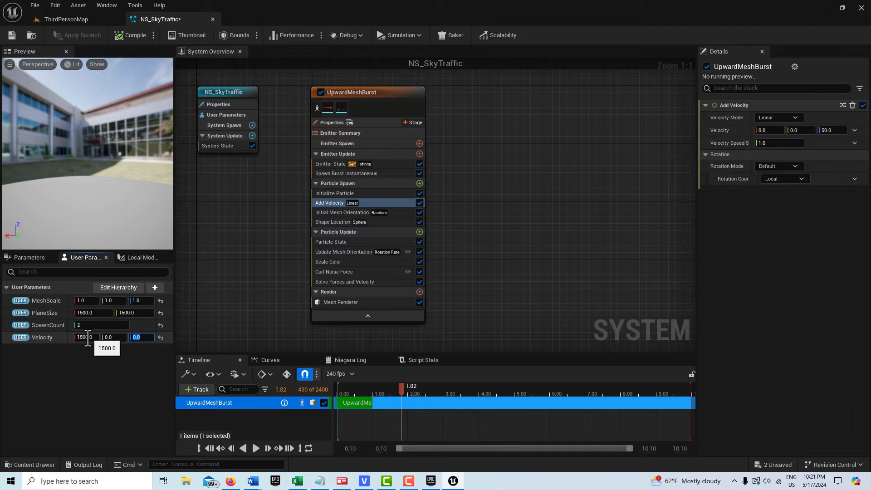
type("50")
key("Return")
left_click(13, 37)
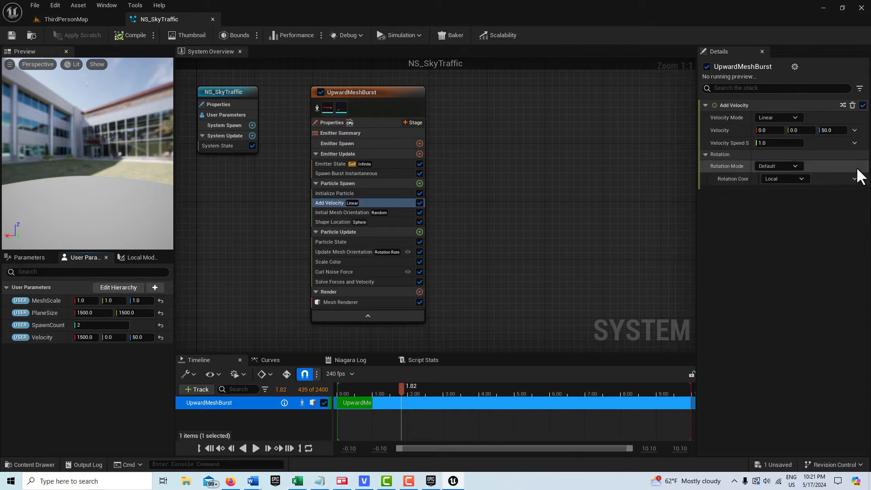
Step: Link Add Velocity's Velocity to the Velocity user parameter and set Velocity Speed Scale to 2
left_click(855, 130)
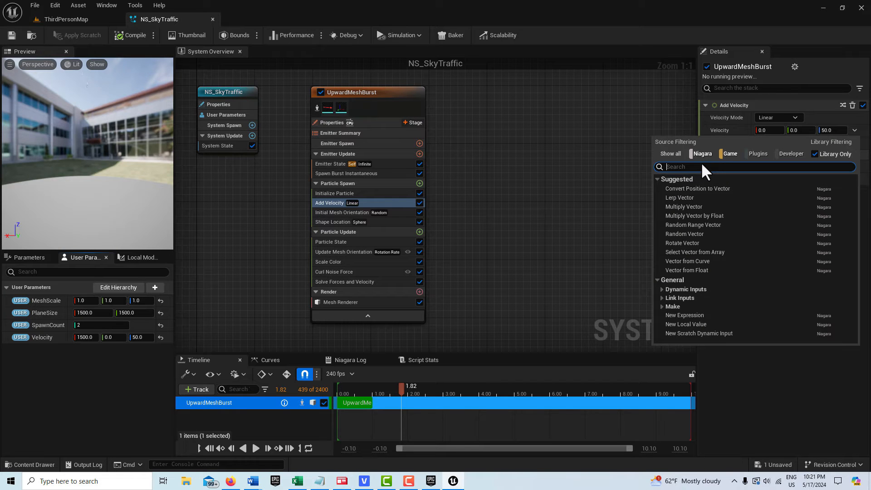
type("vel")
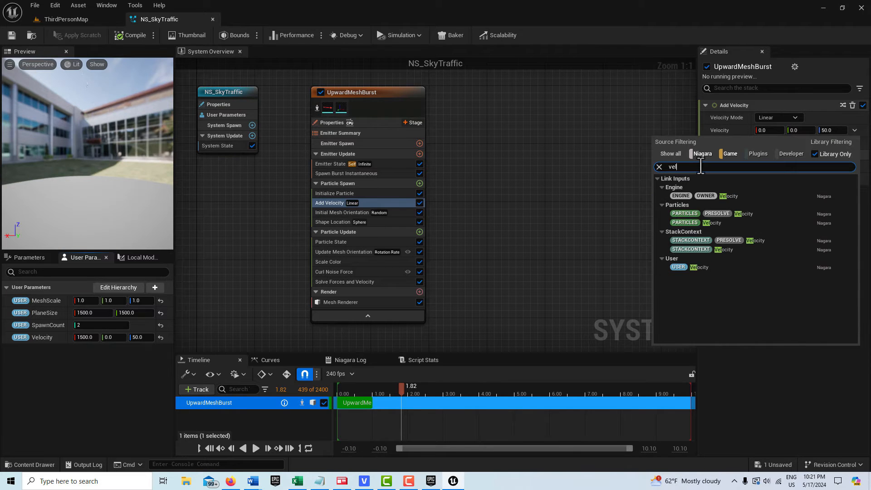
left_click(705, 267)
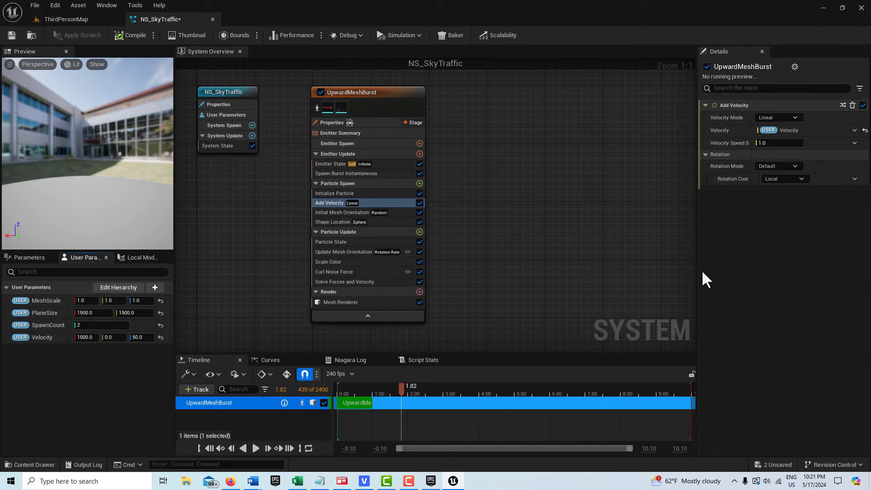
left_click(770, 143)
type("2")
left_click(770, 143)
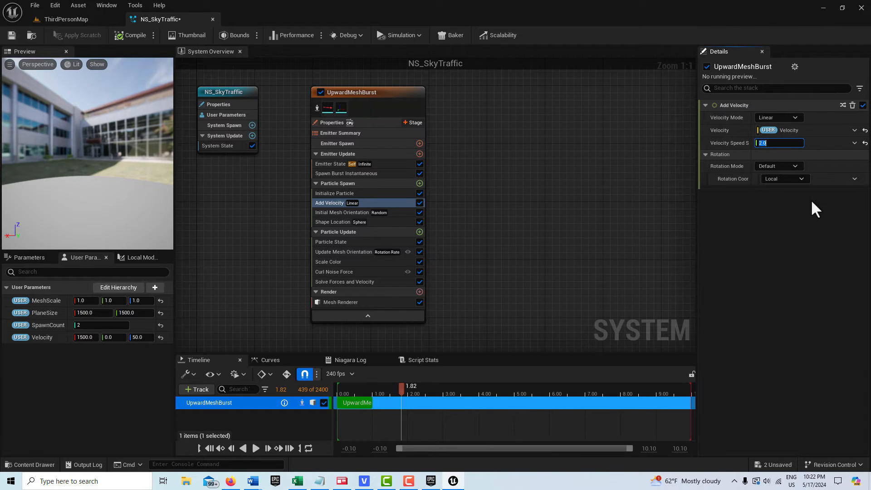
key("BackSpace")
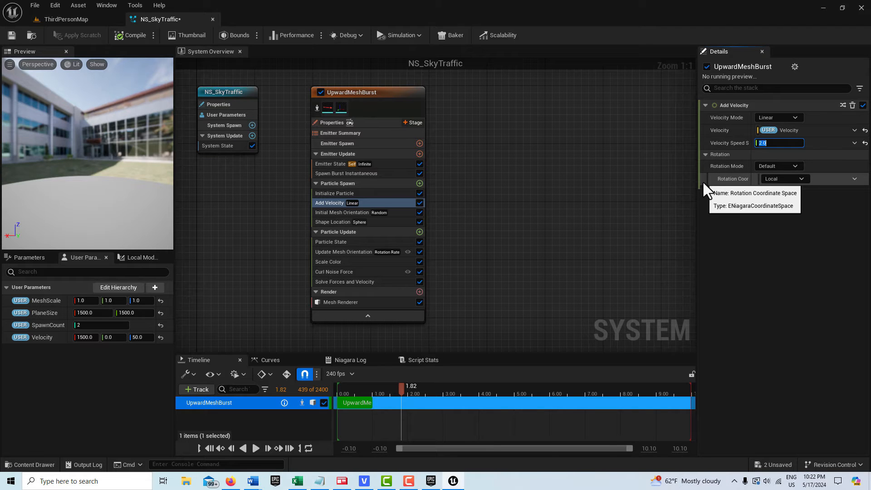
Step: Set Initial Mesh Orientation's mode to Orient to Vector and the Y component of its Orientation Vector to 1
left_click(402, 212)
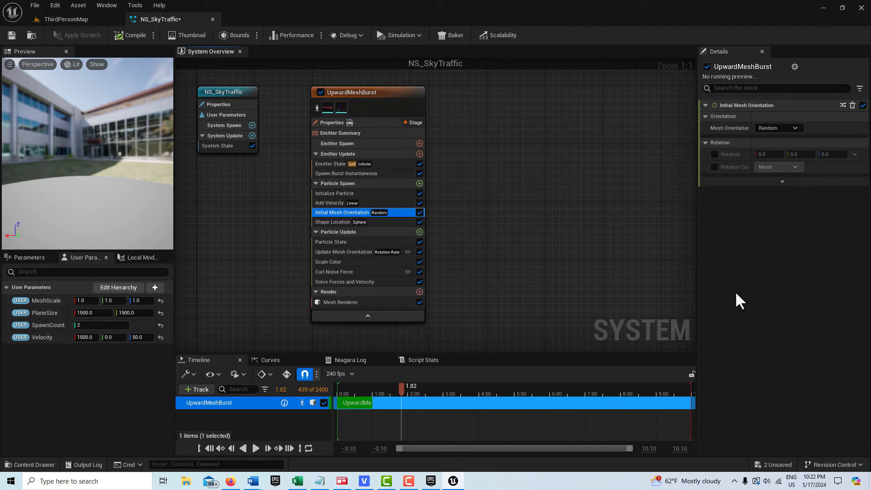
left_click(798, 129)
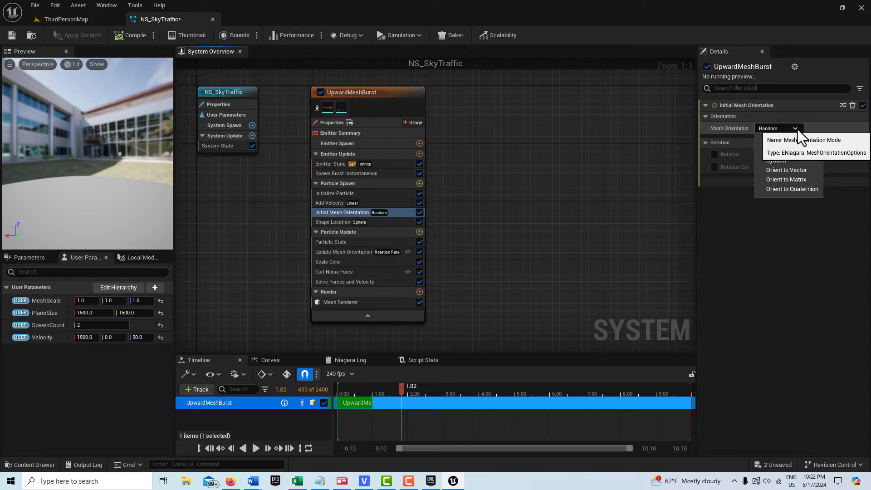
left_click(797, 169)
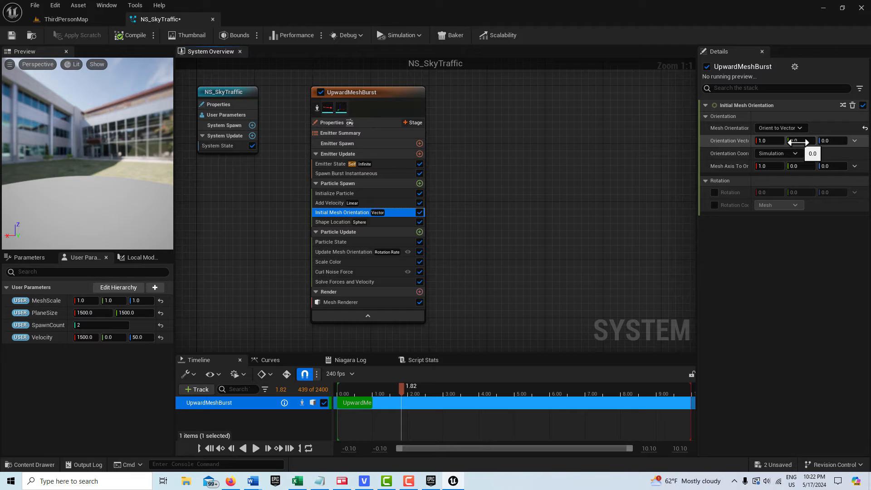
left_click(798, 143)
type("1")
left_click(838, 267)
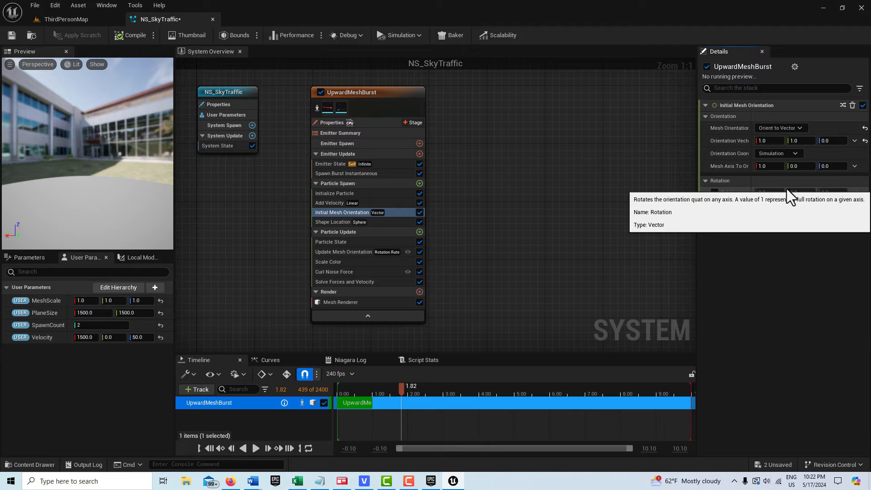
Step: Set the Y component of Initial Mesh Orientation's Mesh Axis To Orient to 1
left_click(802, 166)
type("1")
key("Return")
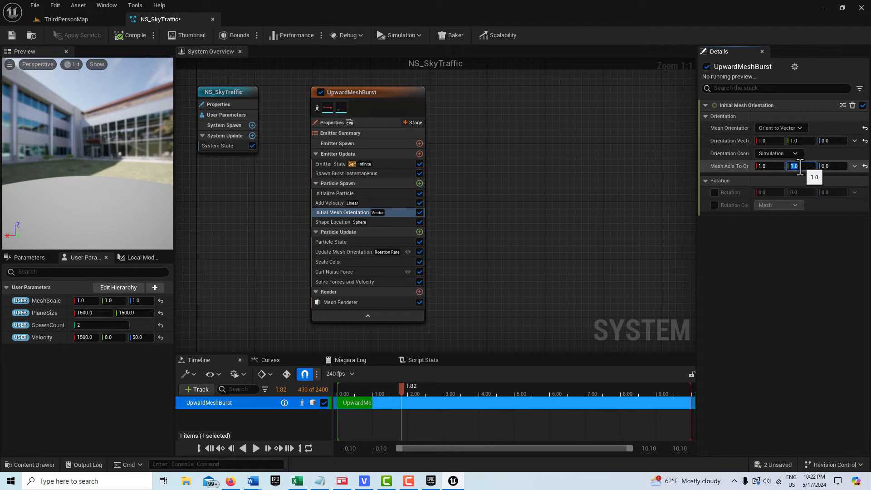
left_click(794, 258)
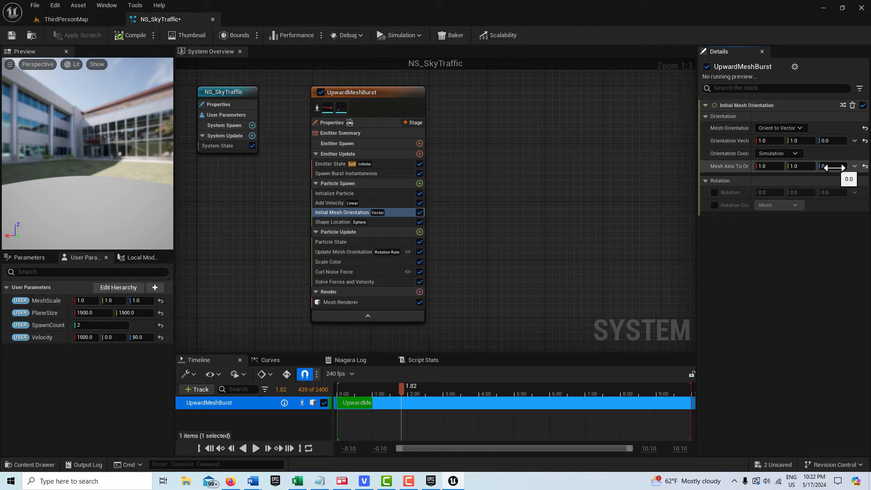
Step: Set the Shape Location module's Shape Primitive to Box / Plane and its Box / Plane Mode to Plane
left_click(402, 222)
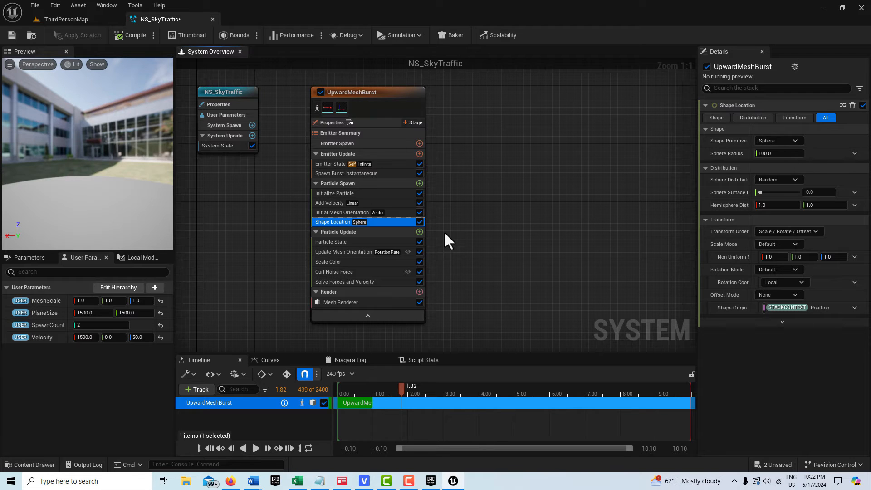
left_click(794, 141)
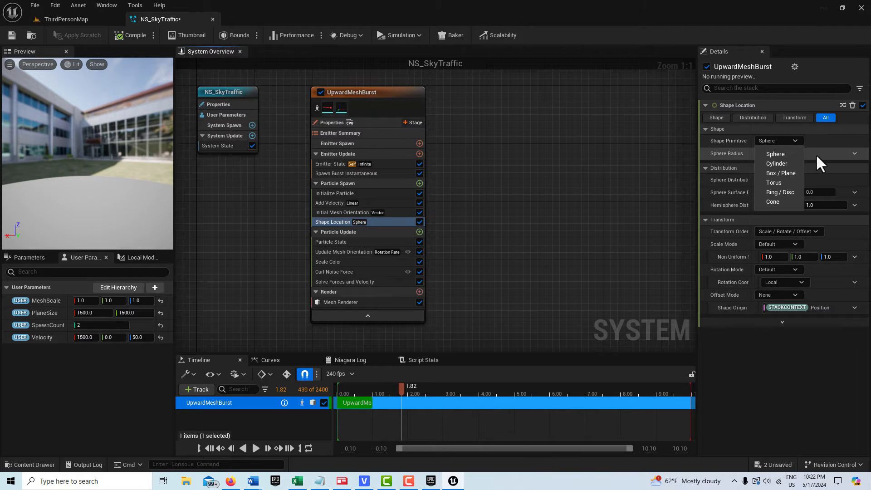
left_click(790, 173)
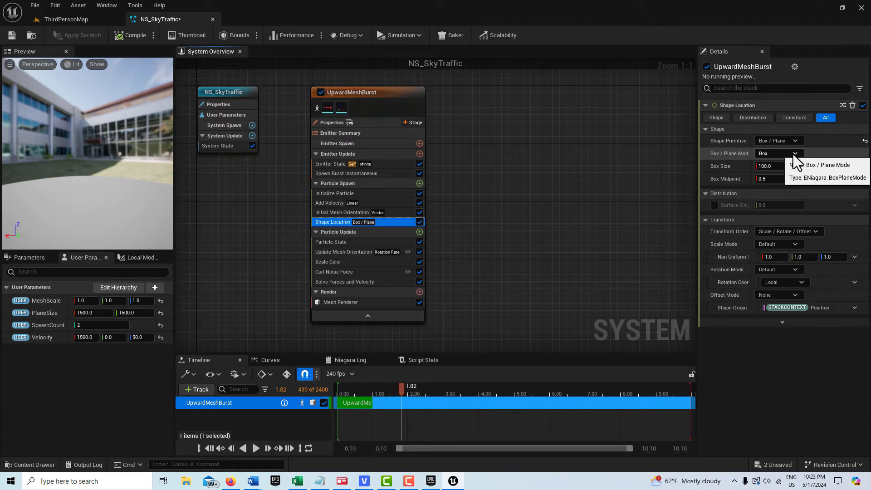
left_click(795, 154)
left_click(782, 176)
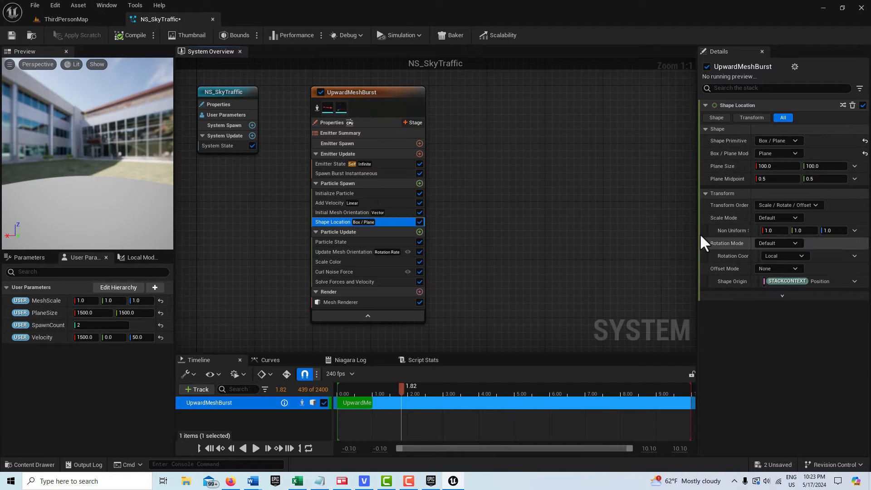
Step: Link Shape Location's Plane Size to the PlaneSize user parameter and set Plane Midpoint to 1, 1
left_click(854, 166)
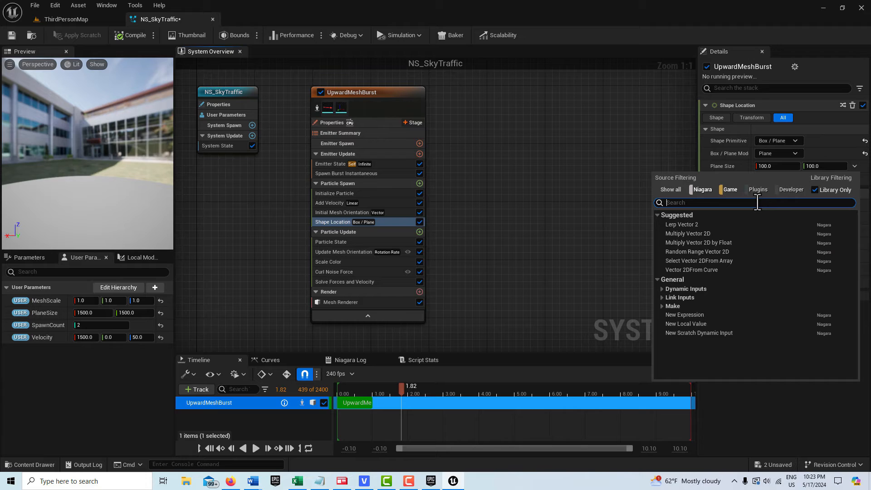
type("pla")
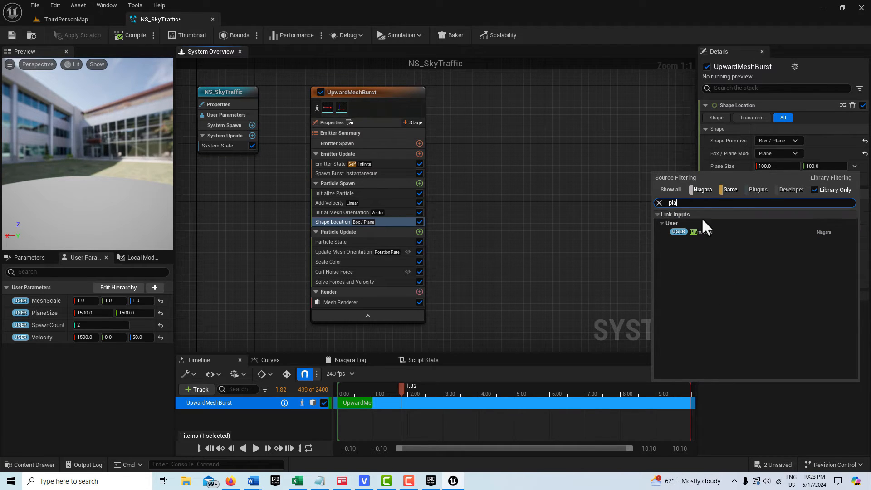
left_click(694, 233)
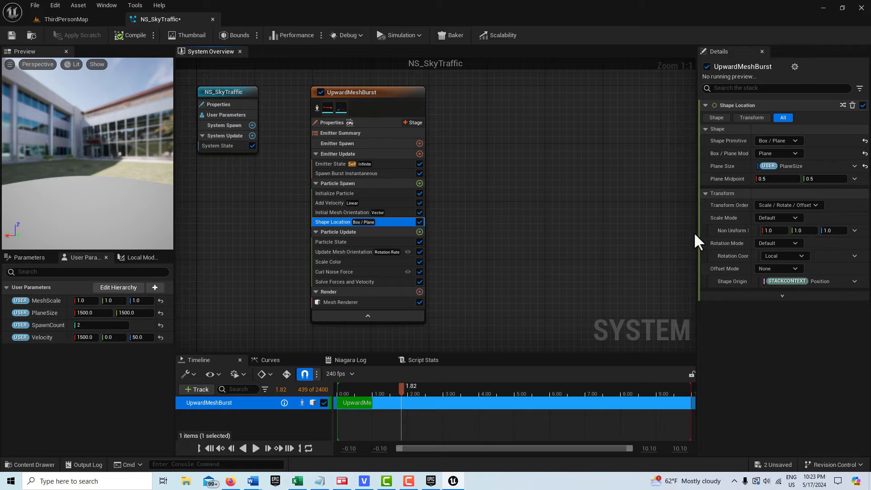
left_click(770, 180)
type("1")
key("Tab")
type("1")
key("Tab")
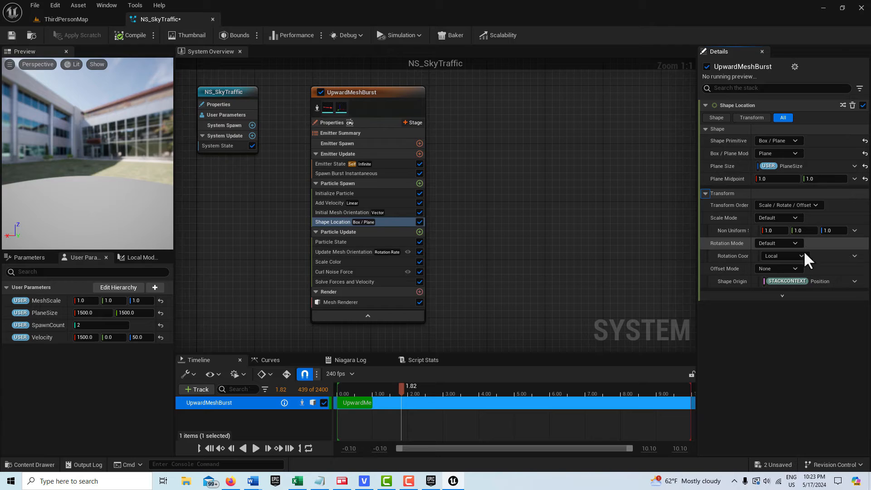
Step: Set Shape Location's Non Uniform Scale to 2 on X, Y and Z
left_click(775, 230)
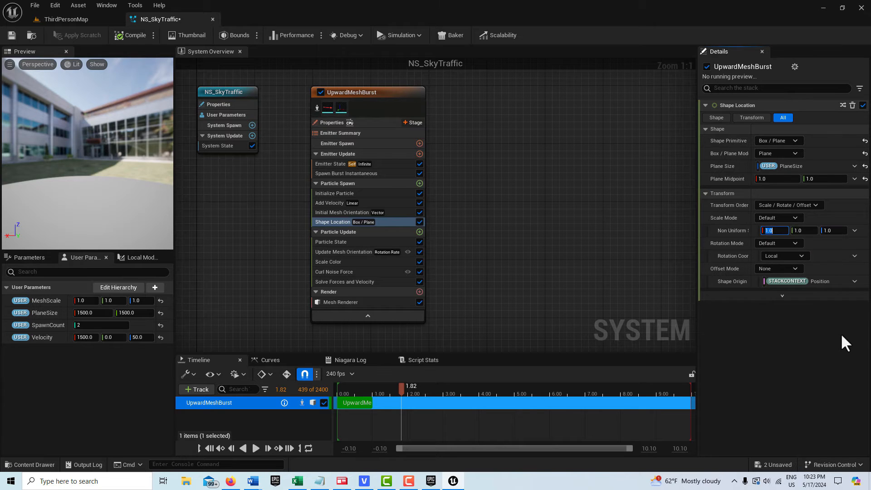
type("2")
key("Tab")
type("2")
key("Tab")
type("2")
key("Tab")
Step: Set the Minimum of Update Mesh Orientation's random Rotation Vector to X -0.25, Y 0, Z 0
left_click(374, 240)
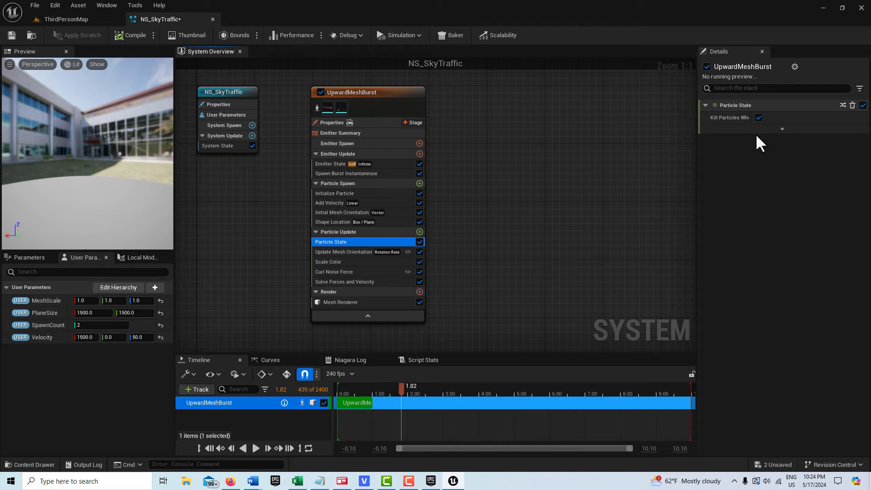
left_click(347, 249)
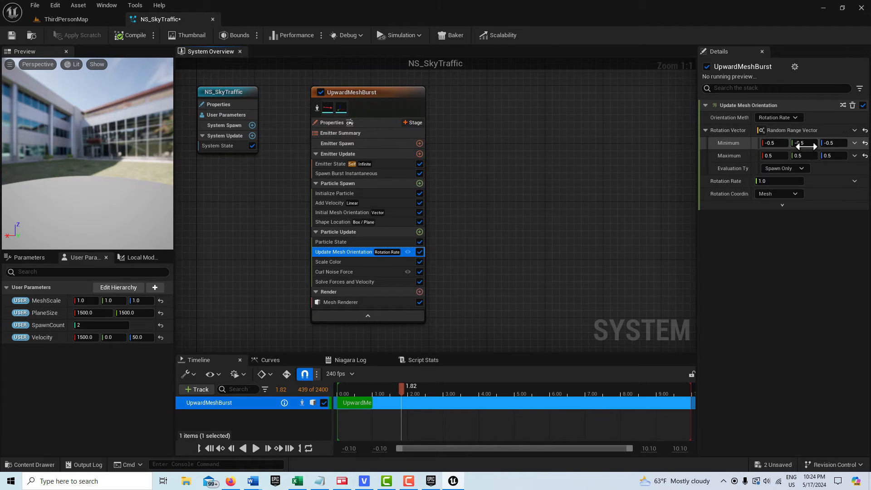
left_click(777, 144)
type("-.25")
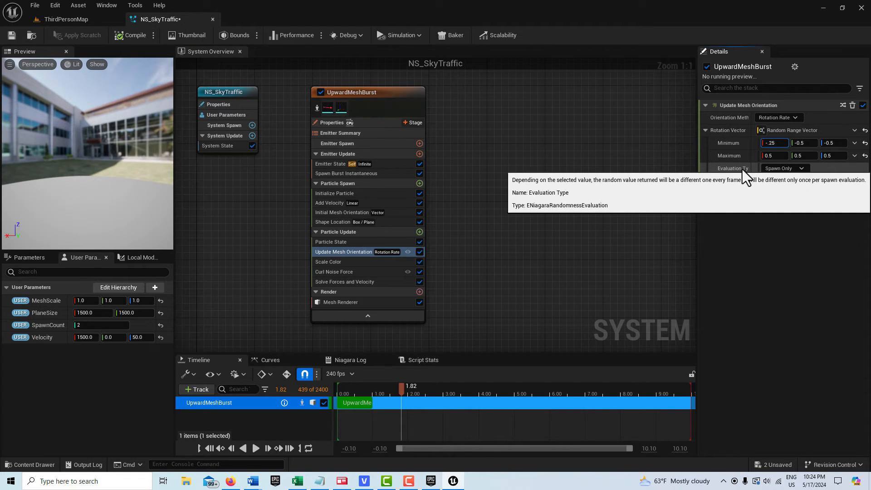
key("Tab")
type("0")
key("Tab")
type("0")
key("Tab")
Step: Set the Maximum of Update Mesh Orientation's random Rotation Vector to X 0.25, Y 0, Z 0
type(".25")
key("Tab")
type("0")
key("Tab")
type("0")
key("Tab")
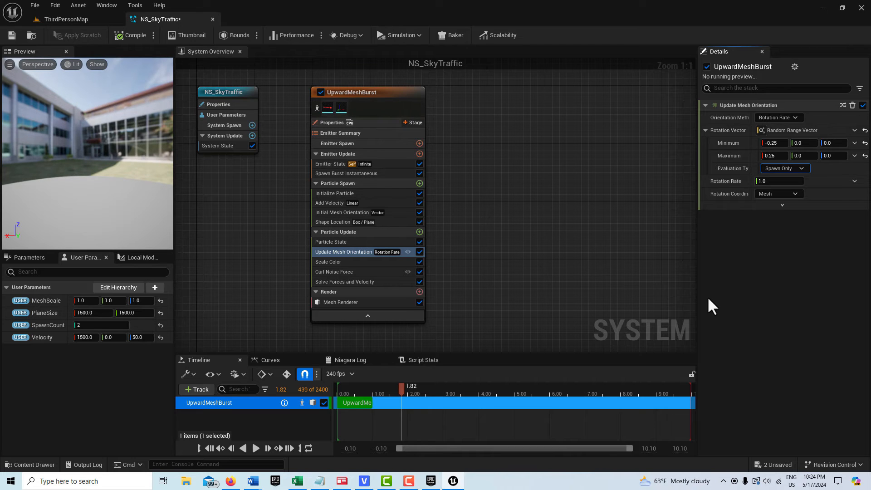
Step: Adjust the key tangents of Scale Color's Scale Alpha curve to form a nearly straight fade between its two keys
left_click(371, 261)
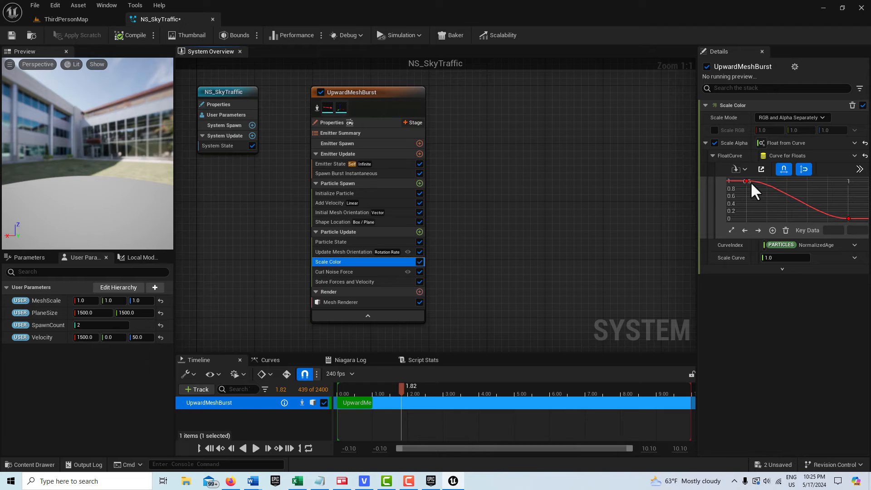
left_click(763, 181)
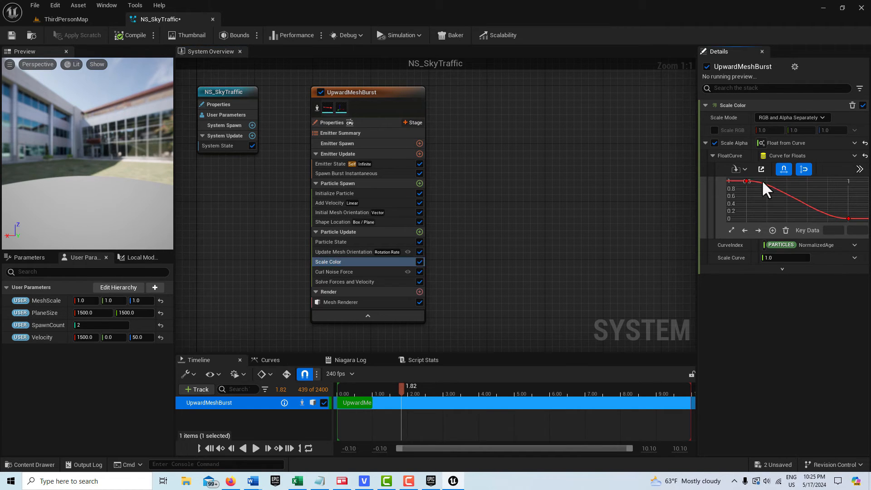
left_click(747, 181)
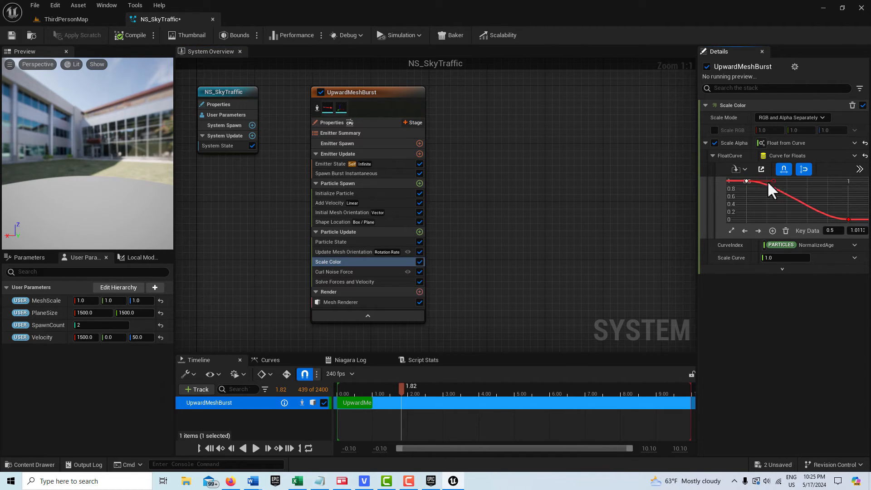
left_click_drag(773, 181, 771, 191)
left_click_drag(819, 220, 823, 210)
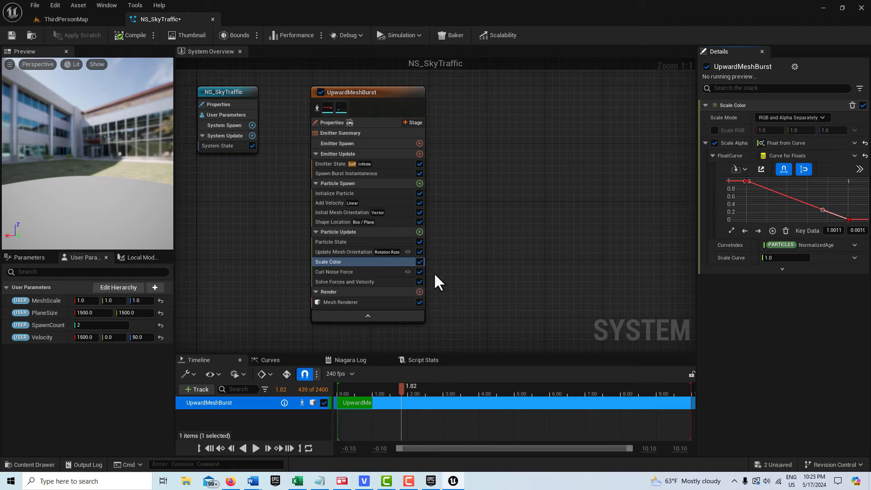
Step: Make Curl Noise Force's Noise Strength a Random Range Float with Minimum 50 and Maximum 250
left_click(400, 272)
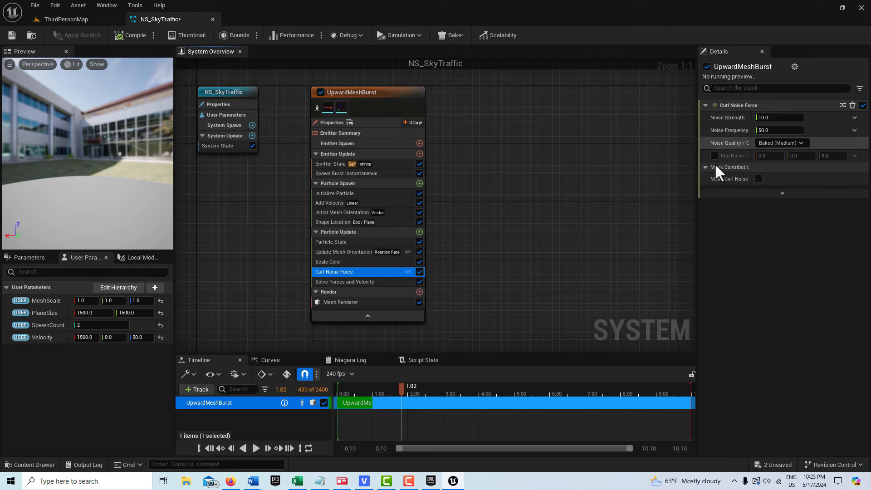
left_click(853, 118)
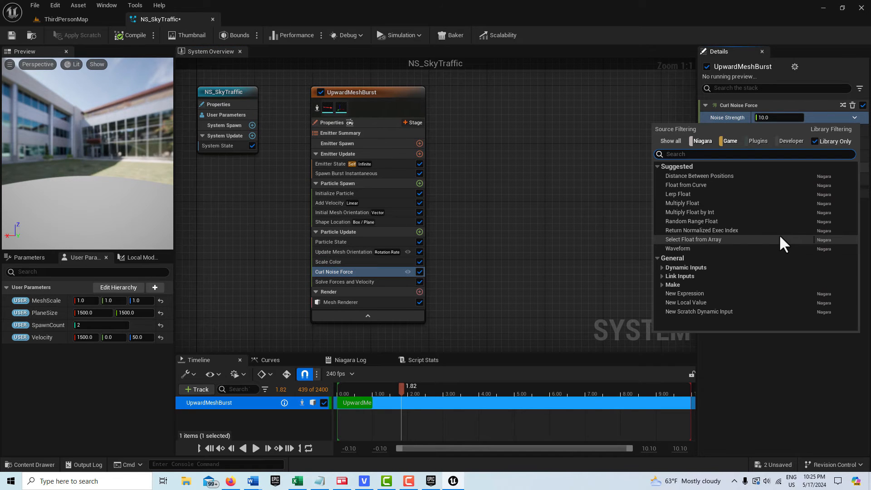
left_click(751, 224)
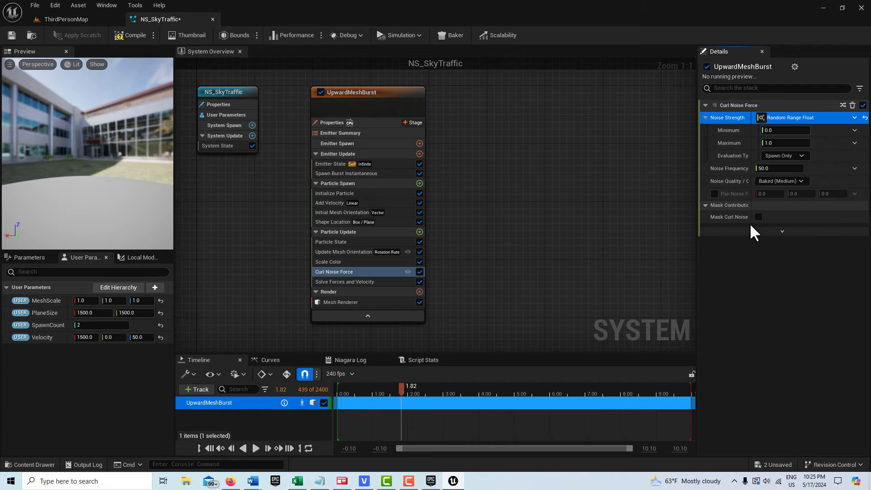
left_click(780, 131)
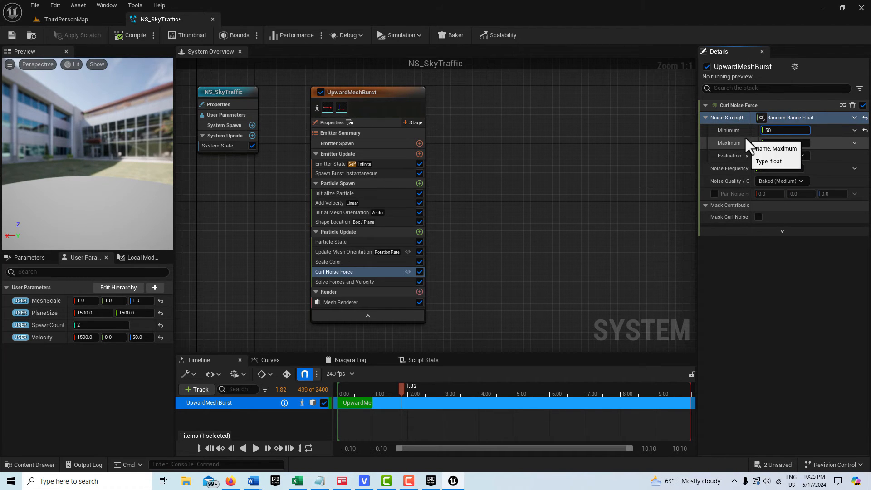
key("Tab")
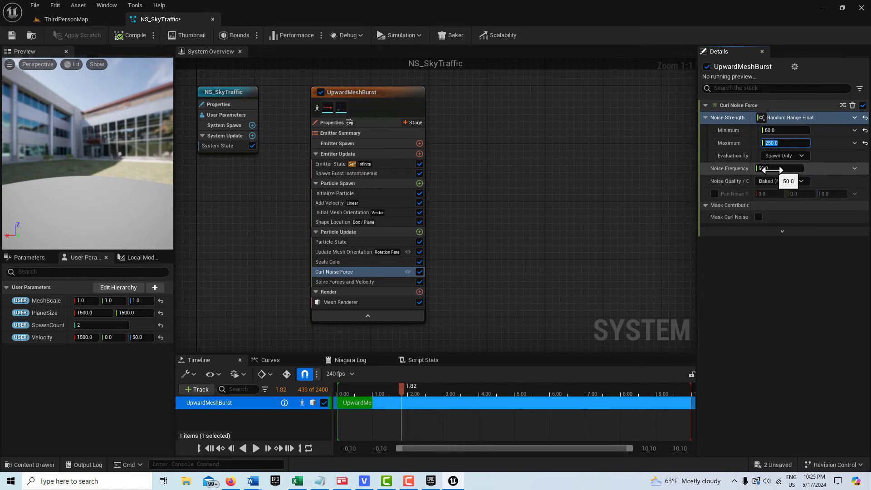
Step: Set Curl Noise Force's Noise Frequency to 500
left_click(769, 170)
type("5")
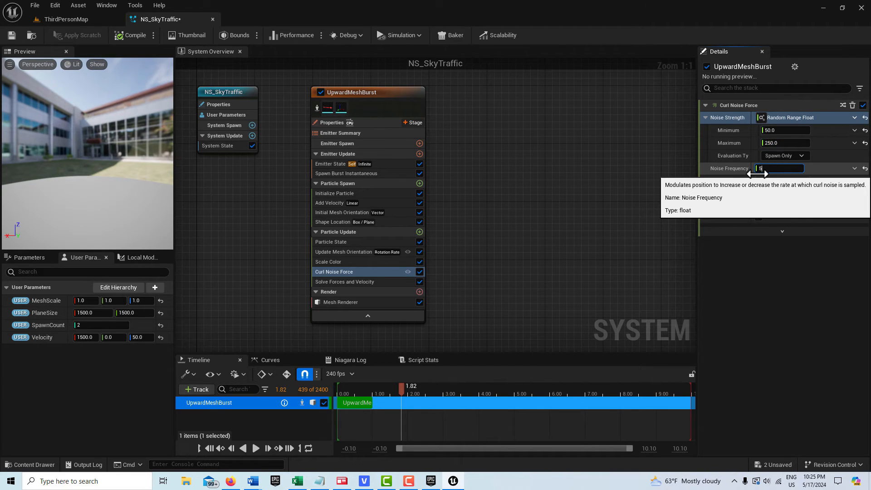
type("00")
key("Return")
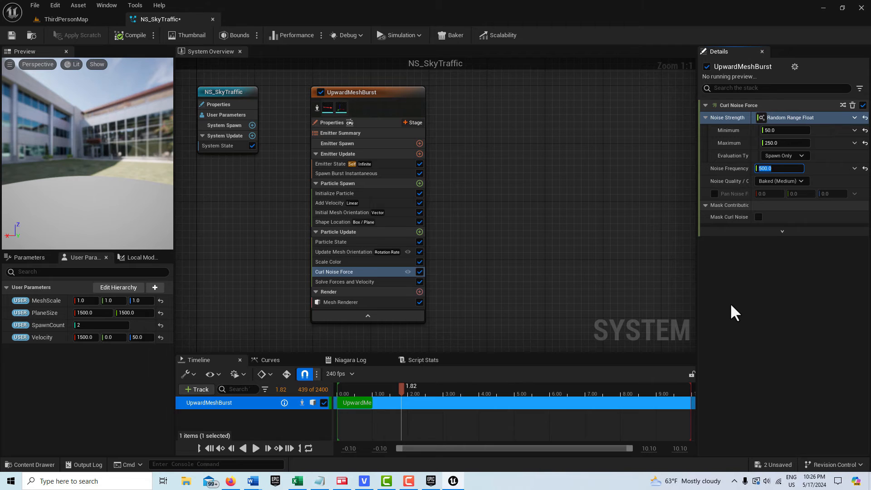
Step: Enable Curl Noise Force's Pan Noise Field and set it to 50 on X, Y and Z
left_click(714, 193)
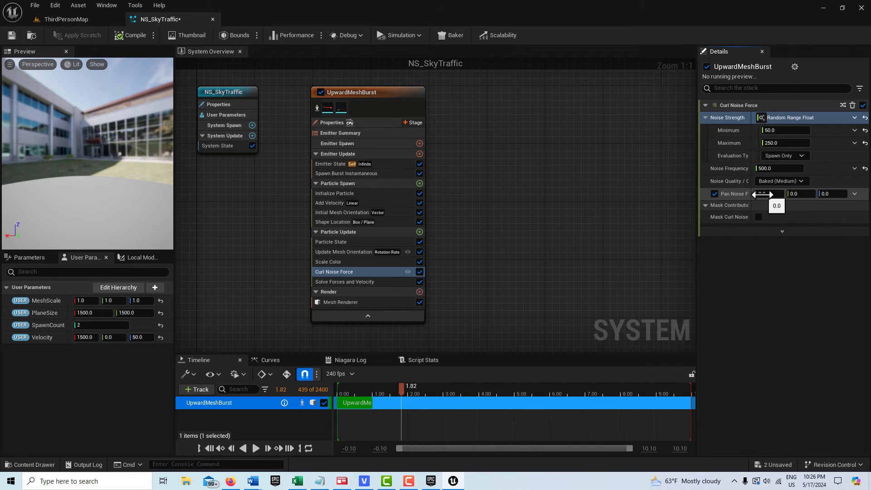
left_click(762, 194)
type("50")
key("Tab")
type("50")
key("Tab")
type("50")
key("Tab")
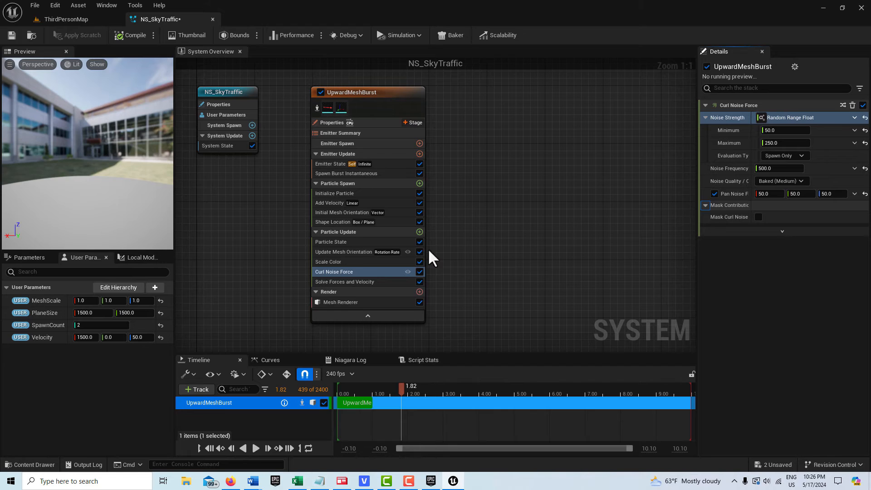
Step: Replace all of the Mesh Renderer's meshes with a single Cube static mesh
left_click(383, 280)
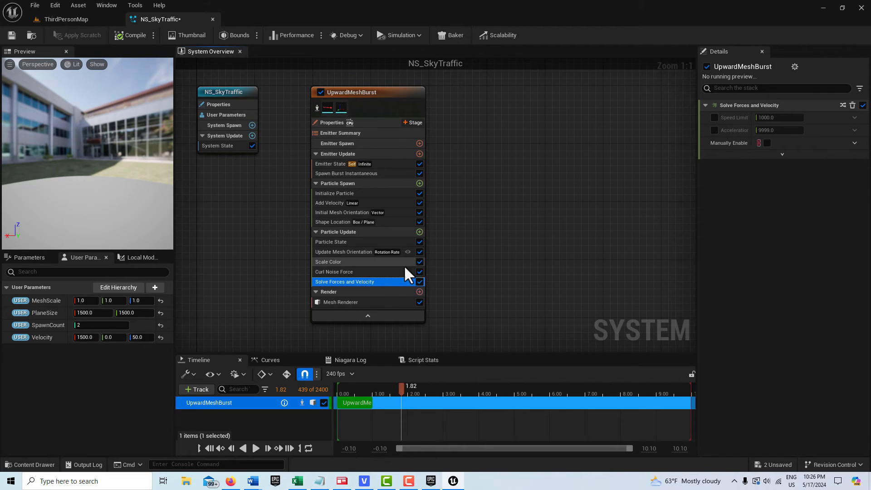
left_click(380, 301)
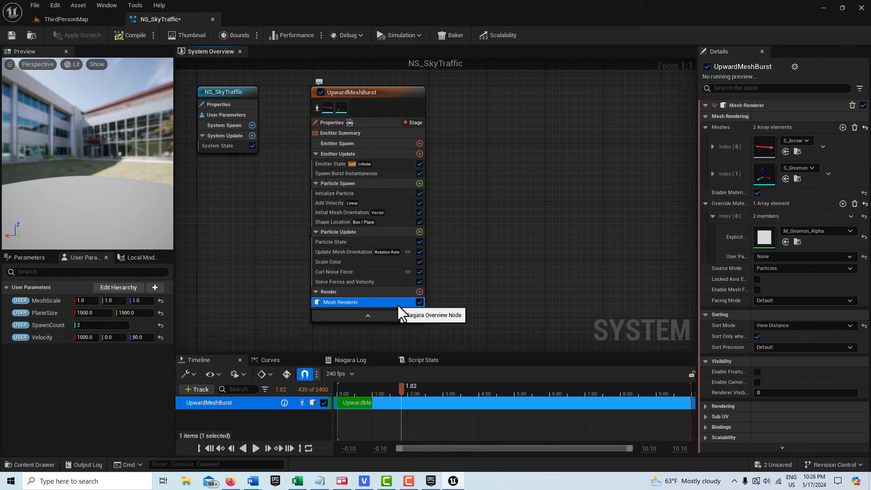
left_click(855, 128)
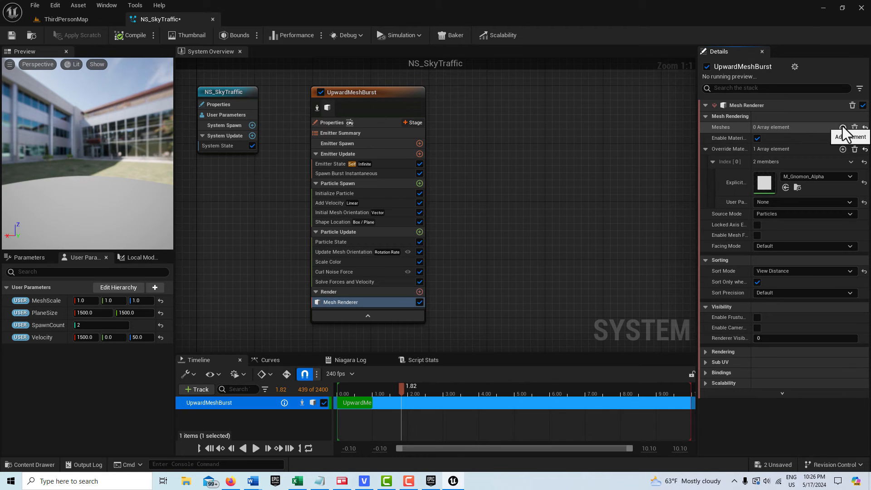
left_click(842, 127)
left_click(794, 141)
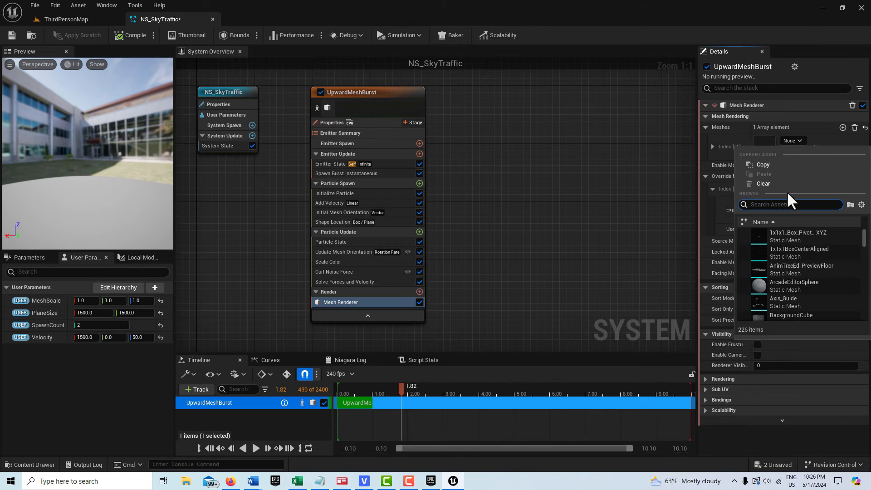
type("cube")
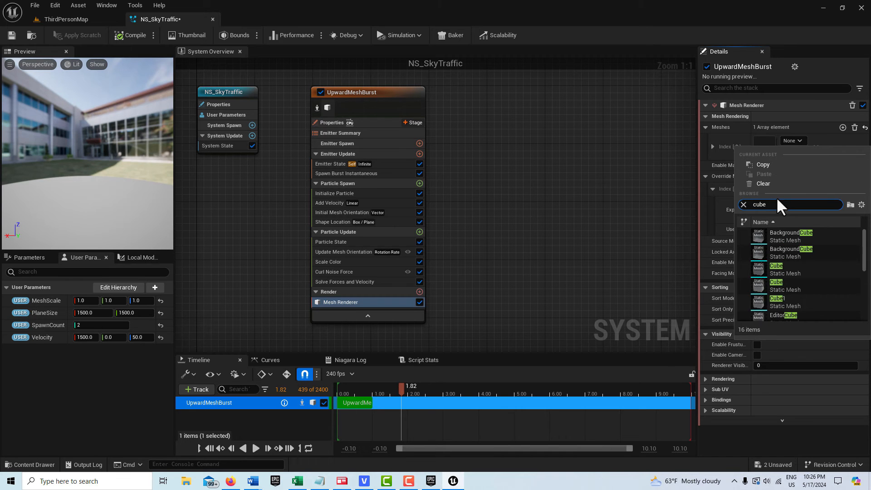
left_click(793, 265)
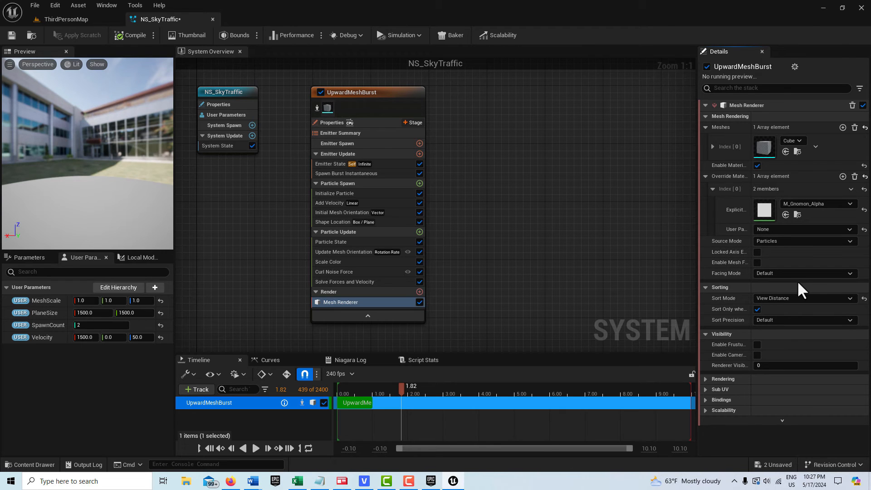
Step: Look through the Mesh Renderer's remaining settings and save the NS_SkyTraffic system
scroll(788, 284, "down", 2)
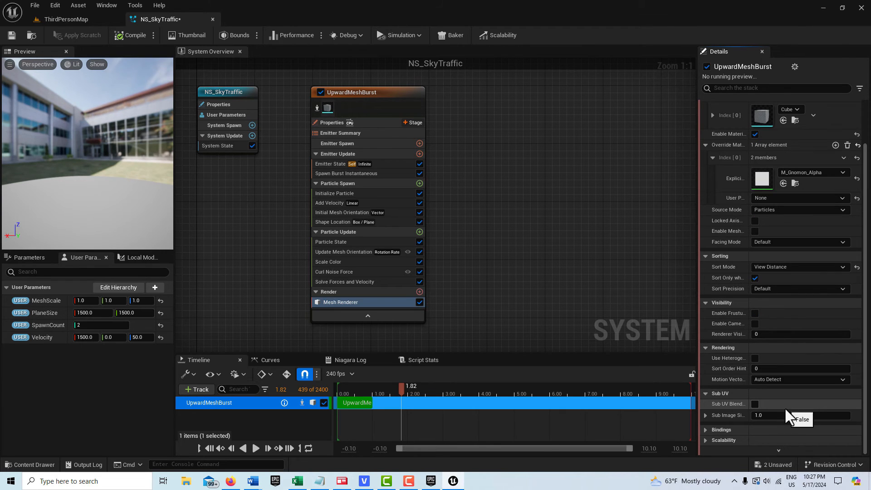
scroll(778, 320, "up", 2)
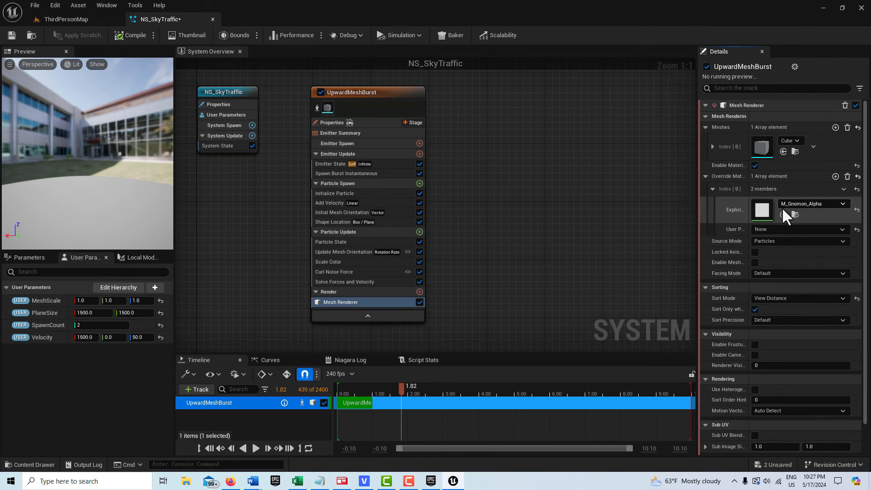
left_click(11, 36)
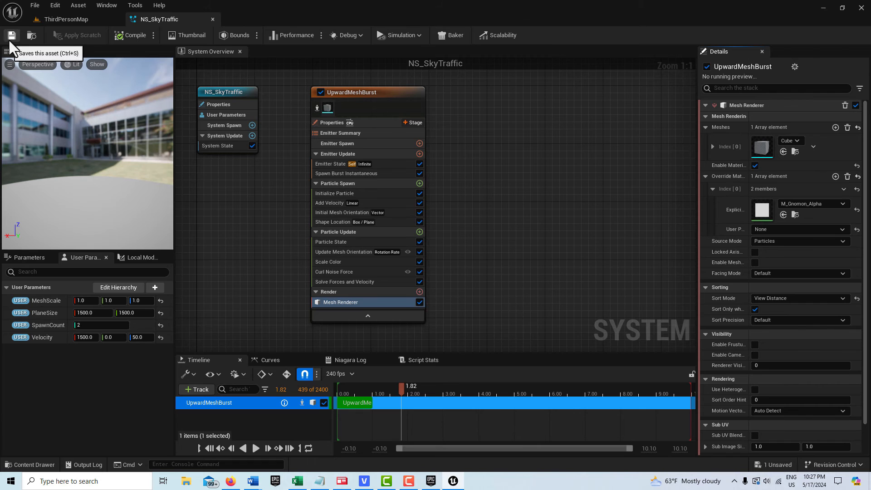
Step: Play the NS_SkyTraffic simulation, examine the cube particles in the preview, and pause playback
left_click(256, 448)
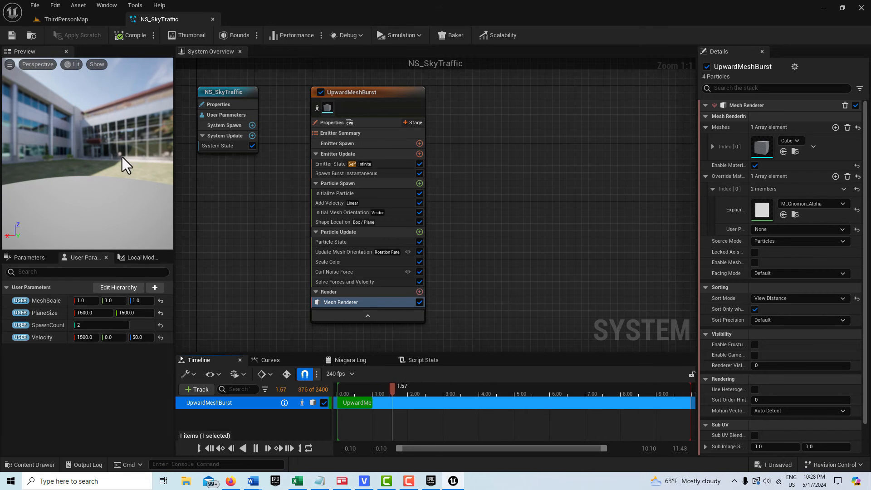
left_click_drag(121, 151, 116, 150)
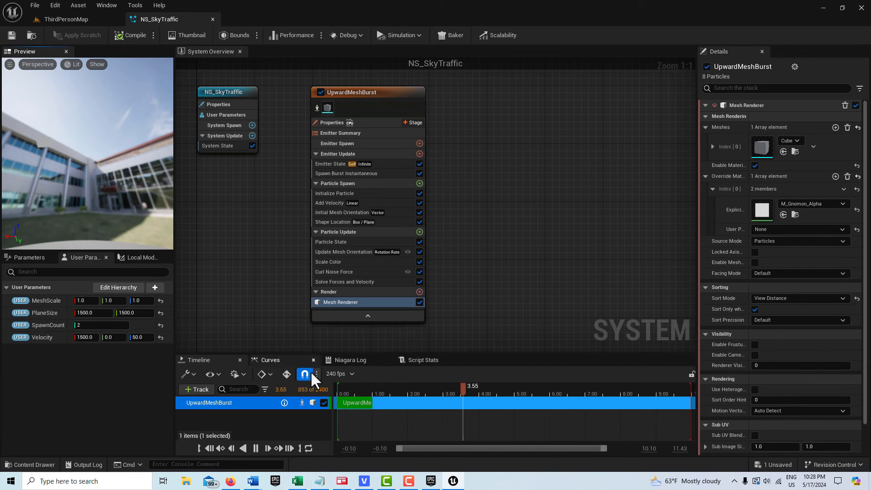
left_click(256, 447)
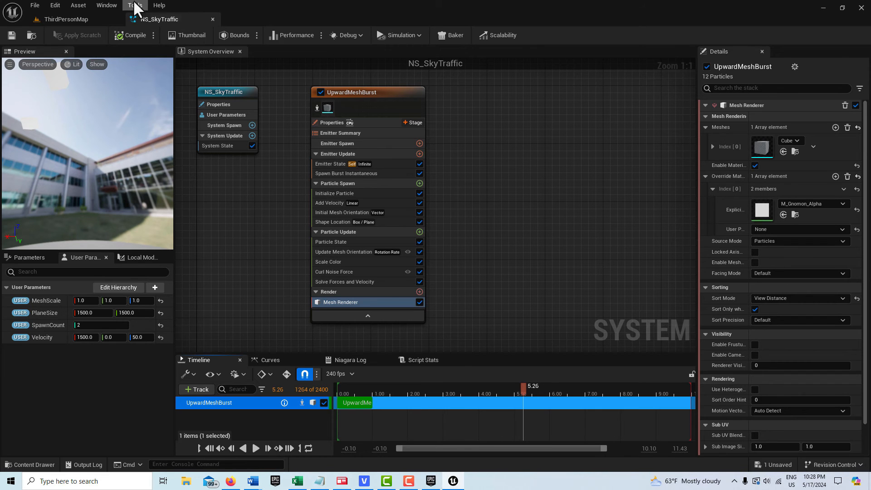
Step: Place an instance of NS_SkyTraffic in the sky above the walled arena in ThirdPersonMap
left_click(95, 19)
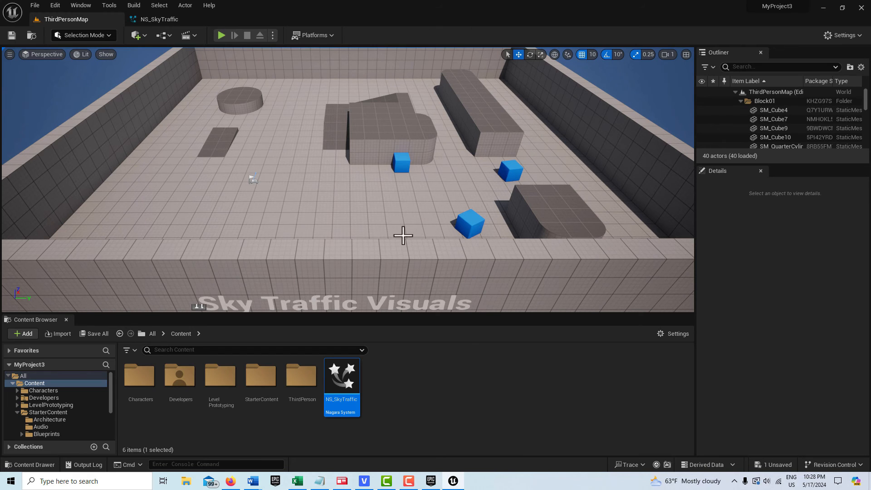
right_click_drag(394, 138, 402, 181)
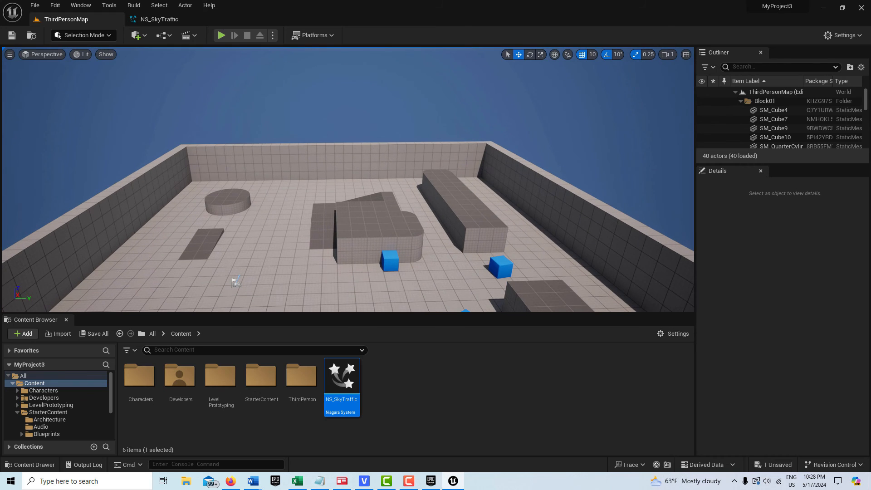
left_click_drag(301, 228, 293, 91)
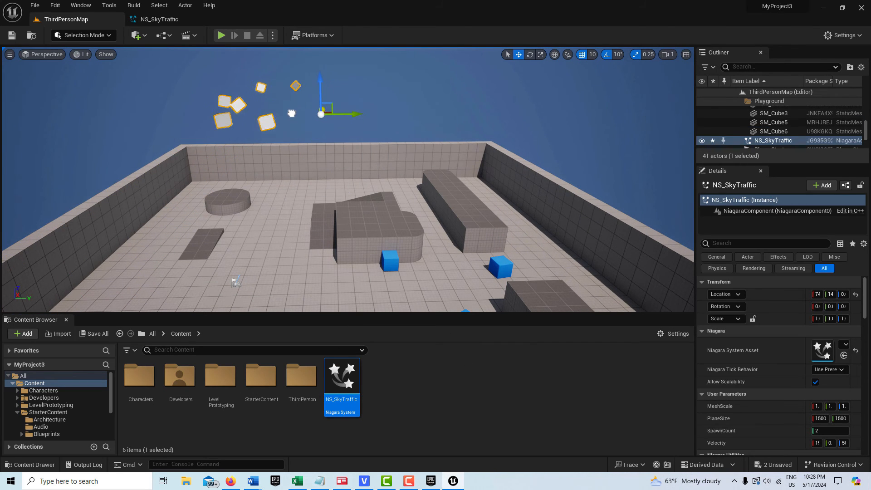
Step: Examine the placed NS_SkyTraffic particle stream from around the level and deselect the actor
right_click_drag(296, 185, 317, 164)
right_click_drag(348, 180, 232, 166)
key("w")
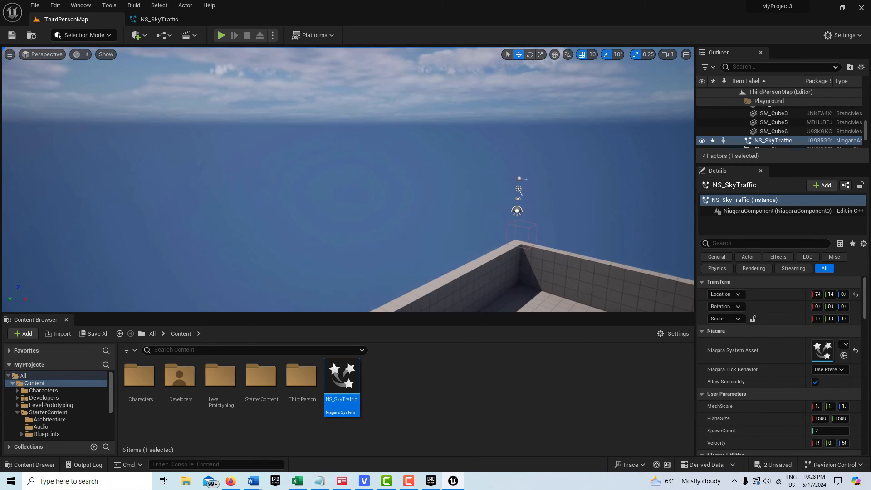
key("f")
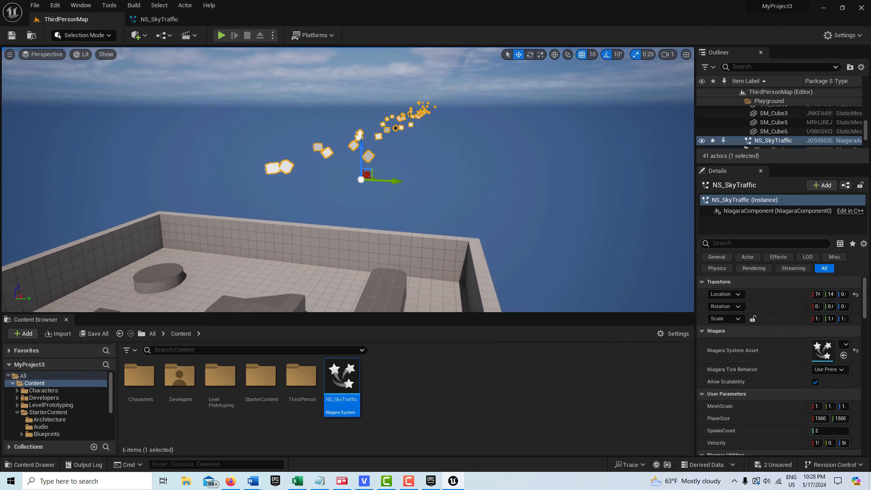
key("Escape")
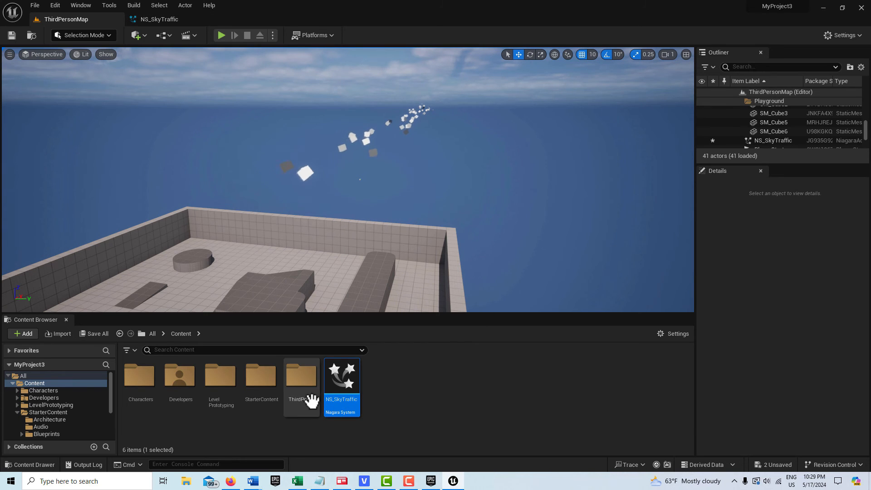
Step: Set the X component of NS_SkyTraffic's MeshScale user parameter to 3.0 and save the system
left_click(181, 18)
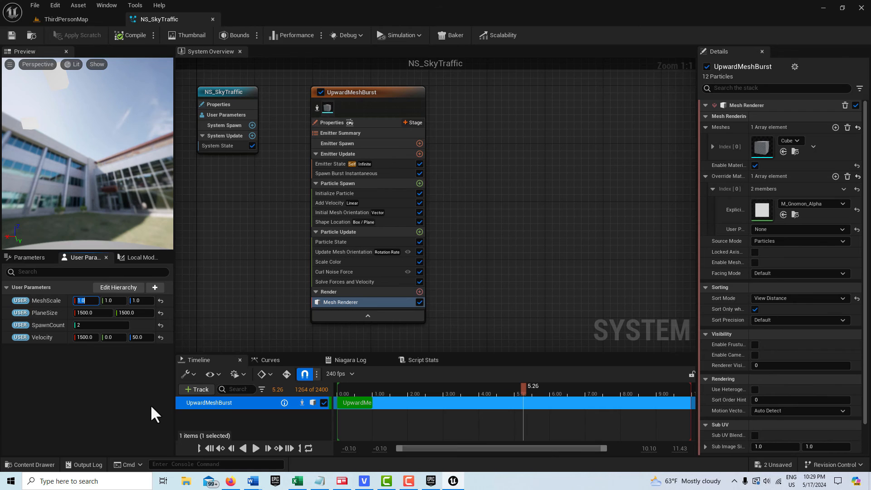
type("30")
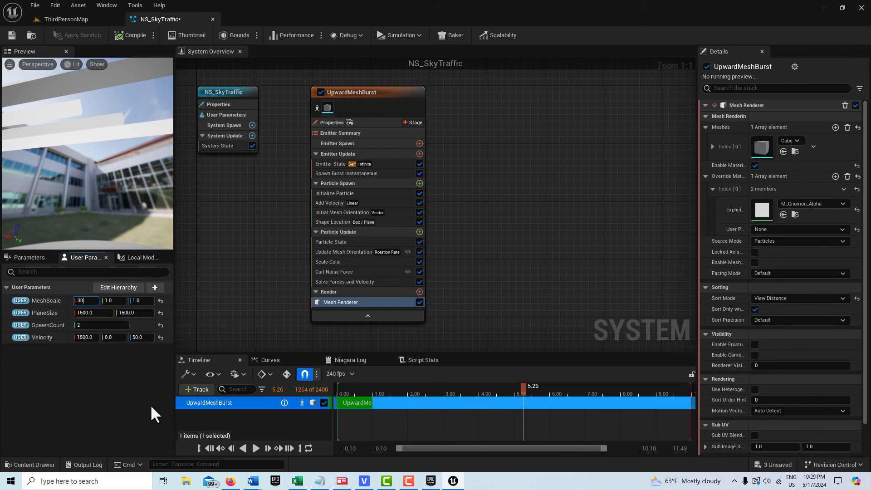
key("Left")
type(".")
key("Return")
left_click(11, 36)
Step: Return to ThirdPersonMap and check the rescaled sky traffic meshes in the viewport
left_click(72, 18)
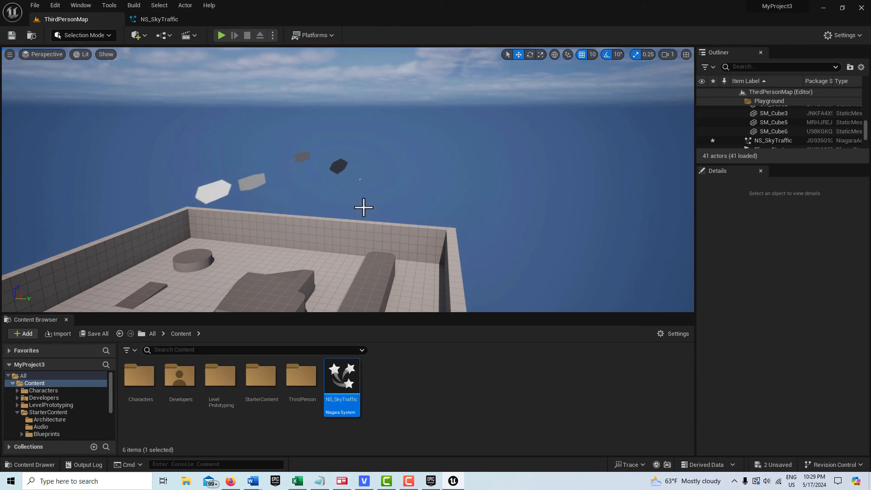
mouse_move(382, 252)
right_mouse_down()
mouse_move(313, 258)
mouse_move(368, 293)
mouse_move(375, 254)
right_mouse_up()
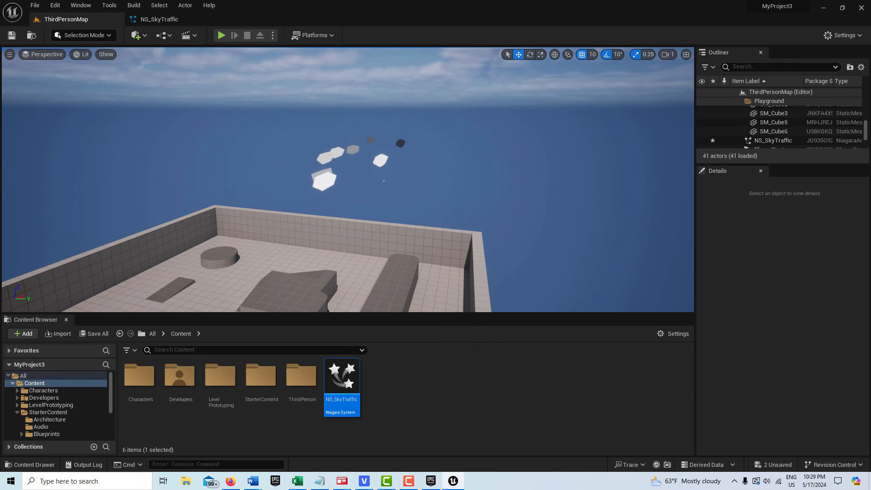
Step: Delete the existing NS_SkyTraffic actor from the level
right_click_drag(320, 250, 333, 259)
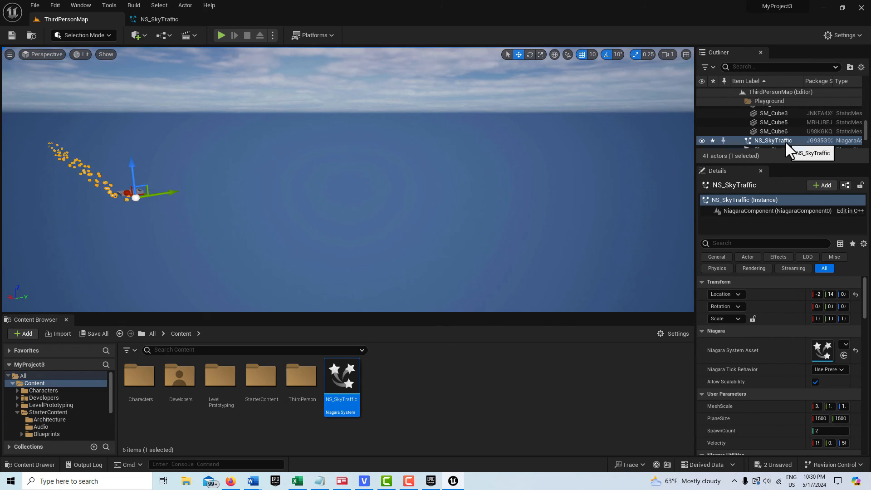
left_click(786, 142)
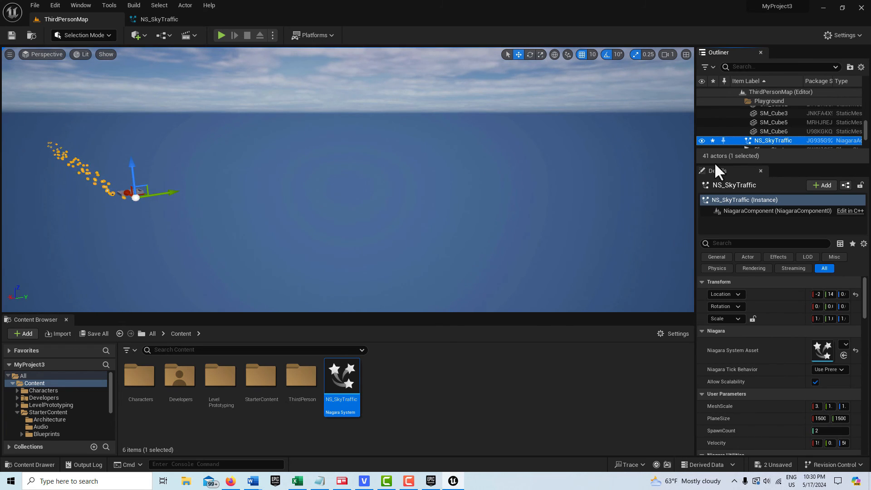
key("Delete")
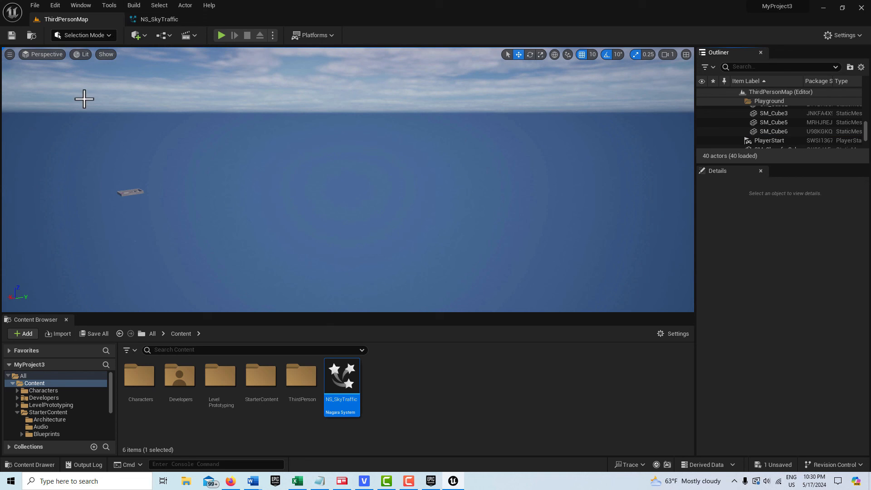
Step: Place a new instance of the NS_SkyTraffic system on the floor inside the walled arena
left_click(136, 192)
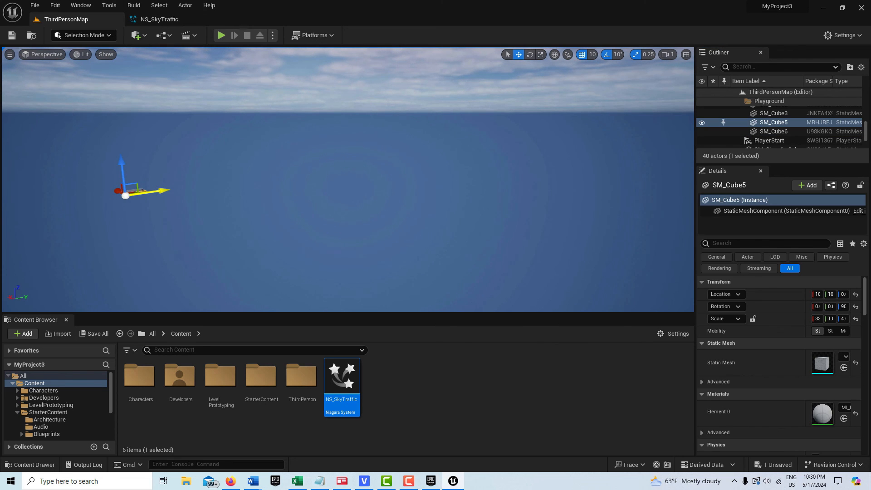
key("f")
right_click_drag(230, 173, 245, 151)
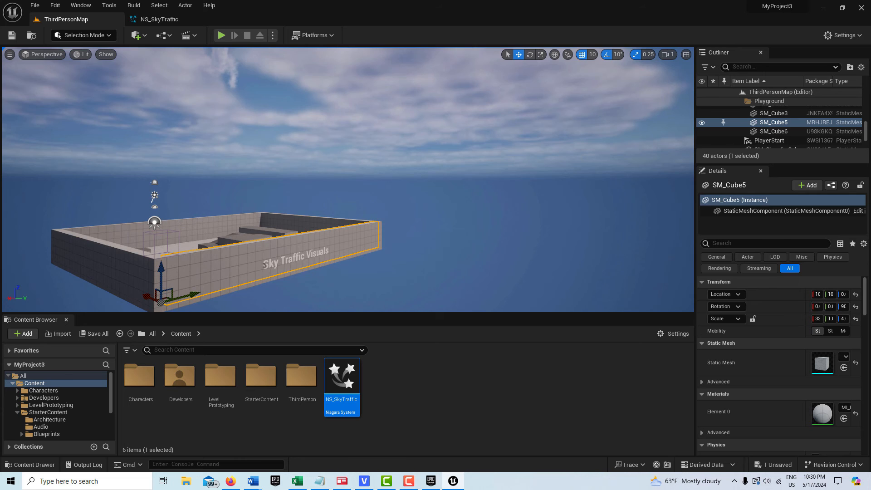
scroll(264, 265, "up", 10)
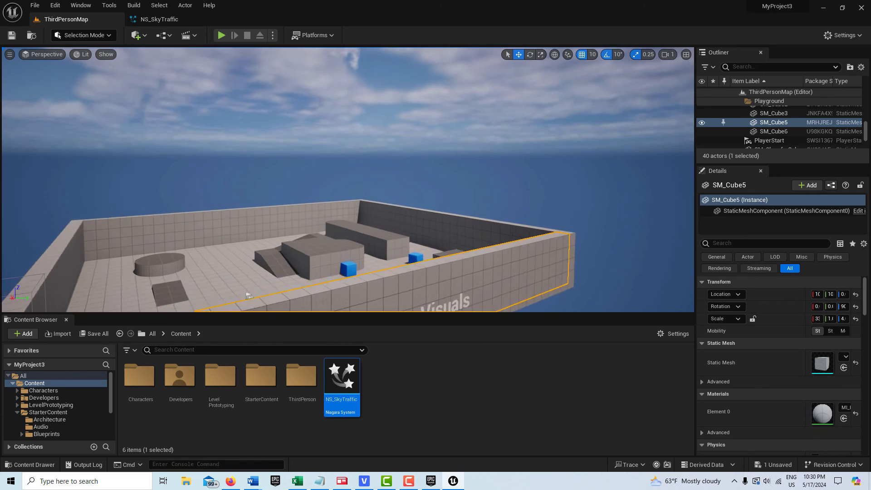
scroll(348, 182, "up", 5)
left_click_drag(332, 366, 356, 243)
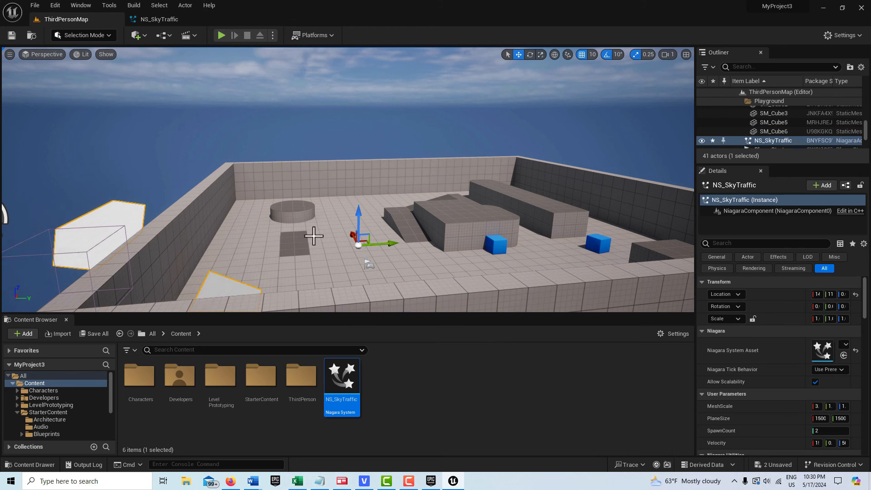
Step: Raise the NS_SkyTraffic actor high above the arena, to a Z location of 2160
key("f")
right_click_drag(356, 242, 345, 254)
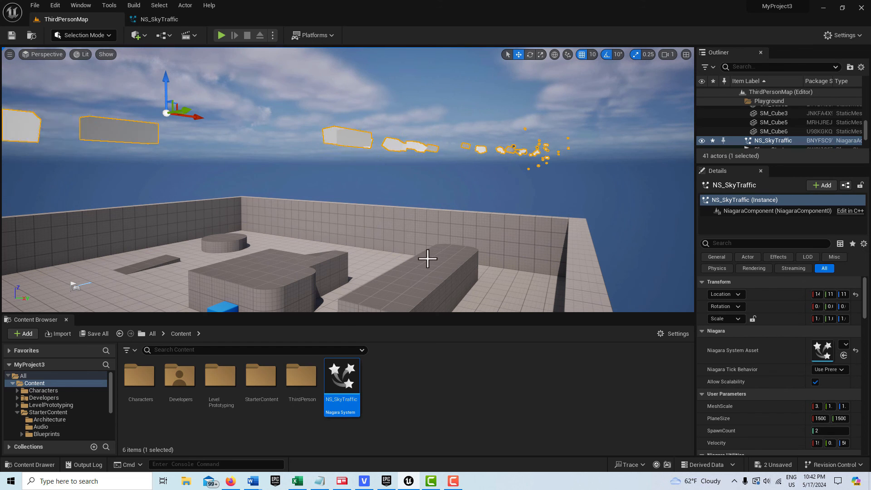
mouse_move(427, 258)
right_mouse_down()
mouse_move(434, 299)
mouse_move(429, 258)
right_mouse_up()
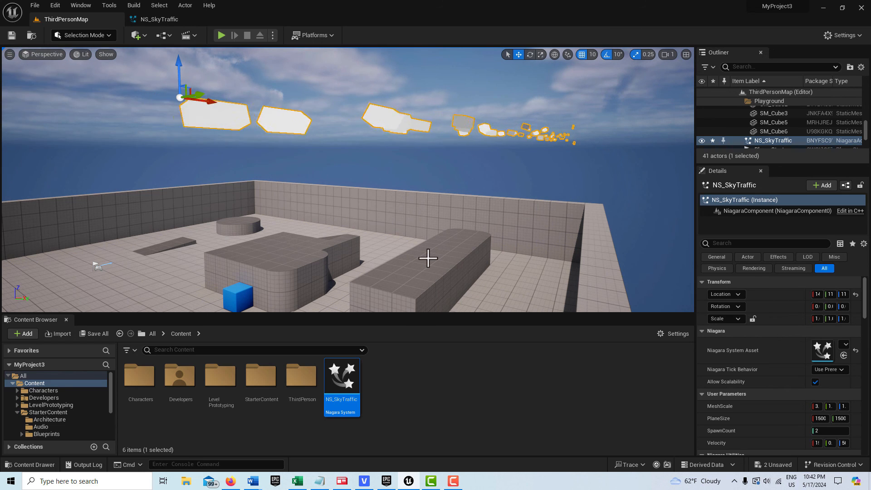
mouse_move(429, 259)
right_mouse_down()
mouse_move(430, 241)
mouse_move(431, 277)
mouse_move(432, 245)
mouse_move(431, 261)
mouse_move(425, 255)
right_mouse_up()
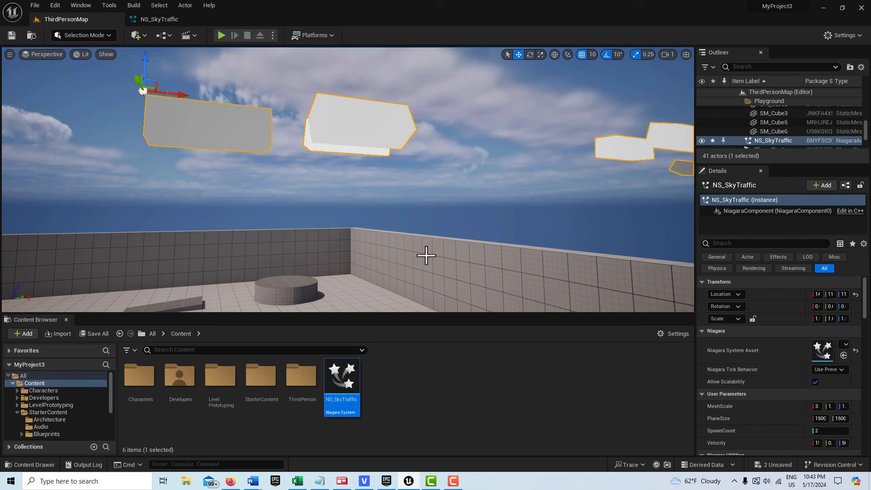
scroll(218, 189, "down", 2)
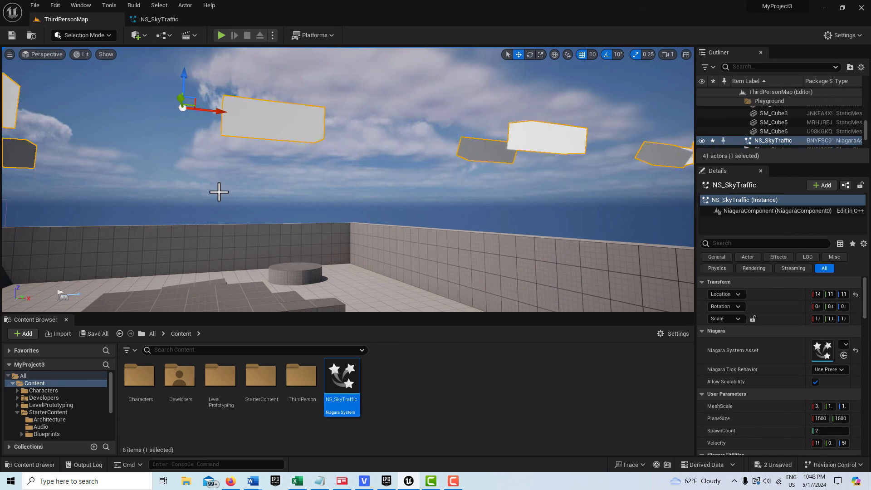
left_click_drag(183, 86, 183, 68)
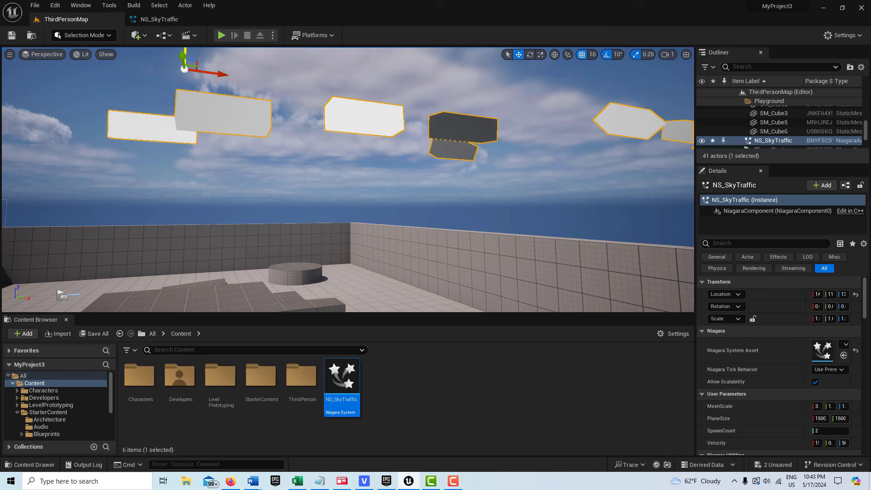
scroll(291, 186, "down", 1)
right_click_drag(291, 185, 272, 159)
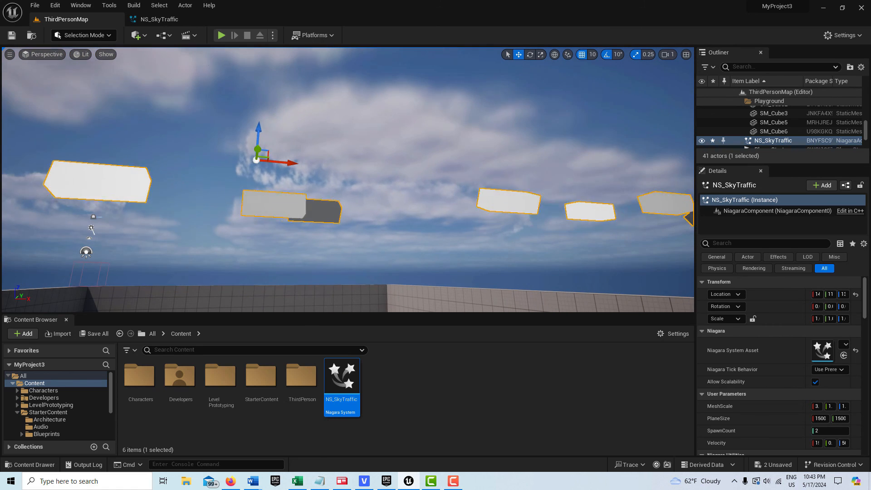
left_click_drag(255, 136, 268, 37)
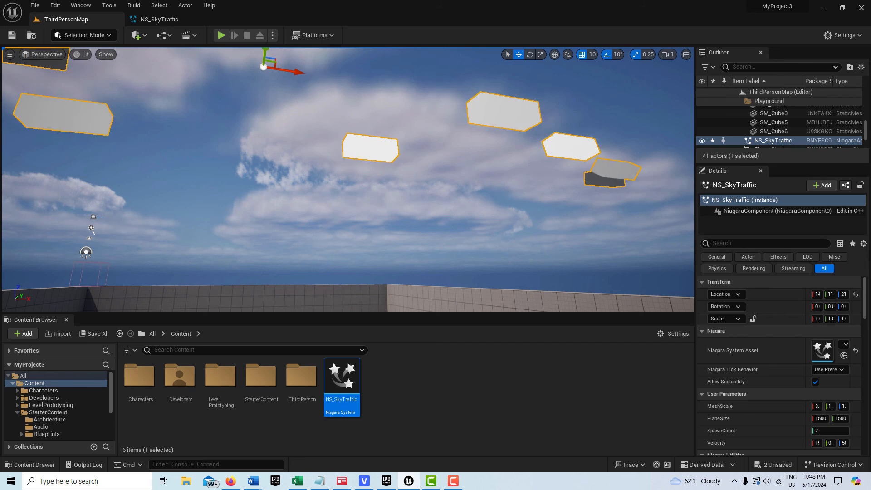
scroll(390, 189, "down", 2)
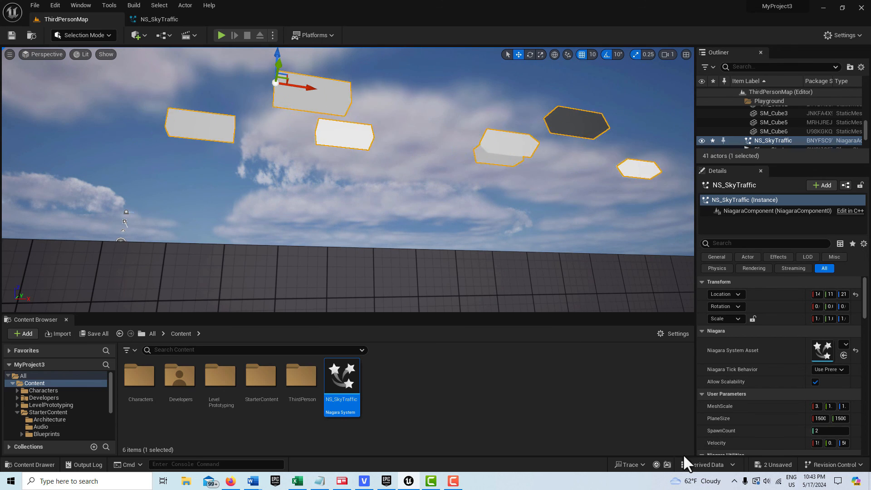
Step: Set the NS_SkyTraffic actor's MeshScale X to about 5.7 and its SpawnCount to 3
left_click_drag(694, 429, 609, 423)
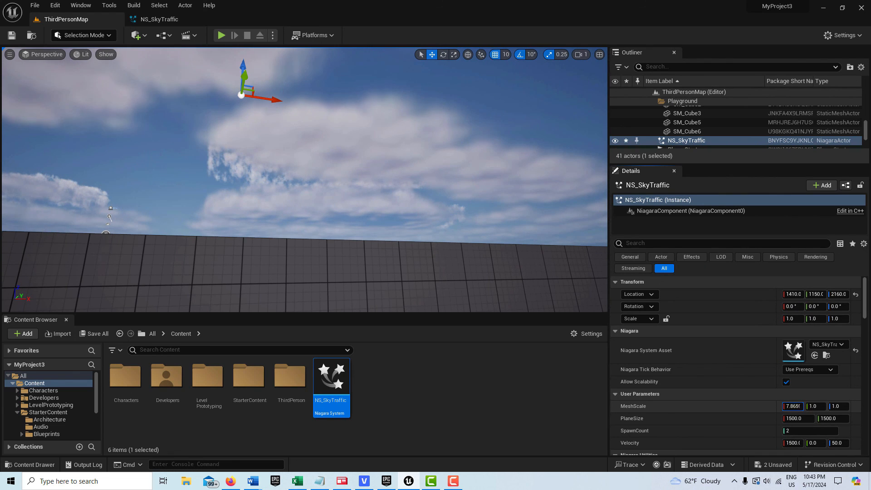
left_click_drag(793, 406, 787, 408)
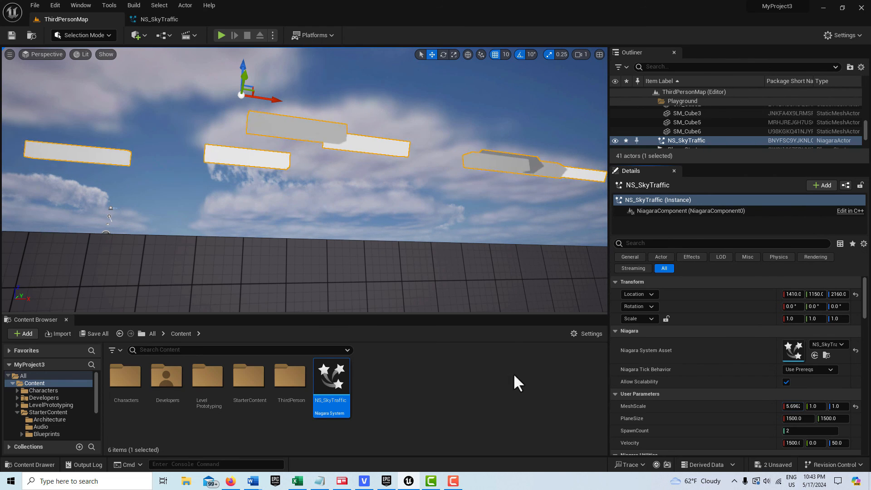
left_click(811, 430)
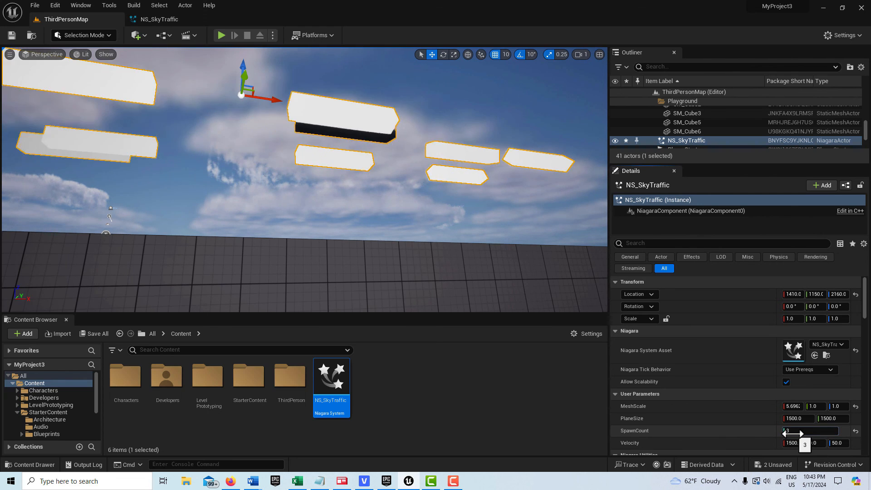
Step: Increase the X component of the NS_SkyTraffic actor's Velocity parameter to about 1723
mouse_move(468, 272)
right_mouse_down()
mouse_move(508, 258)
mouse_move(492, 283)
mouse_move(521, 299)
mouse_move(467, 272)
right_mouse_up()
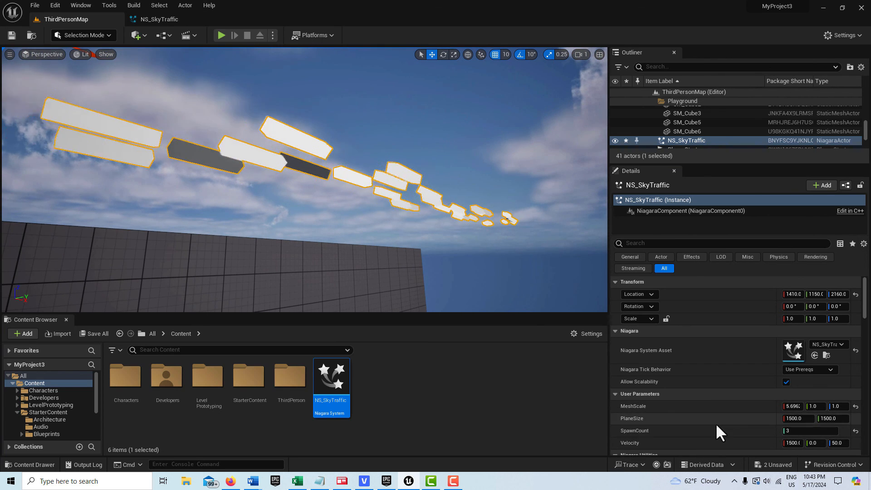
scroll(715, 427, "down", 2)
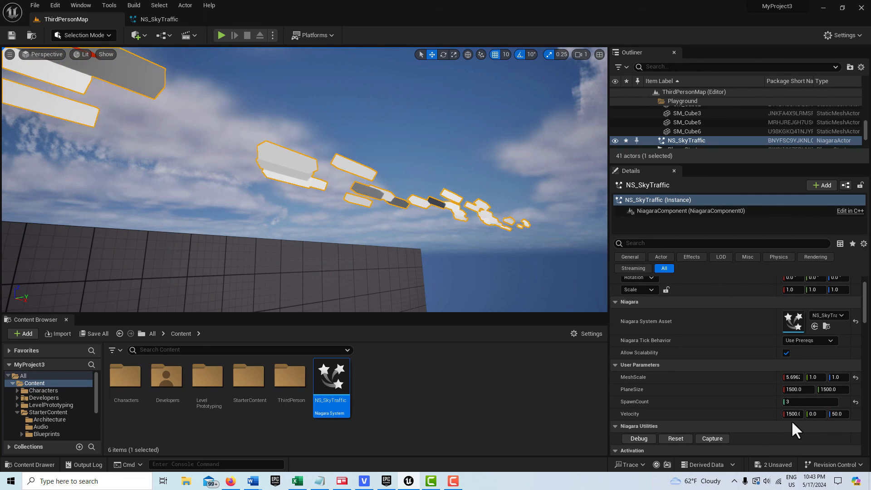
left_click_drag(792, 414, 819, 413)
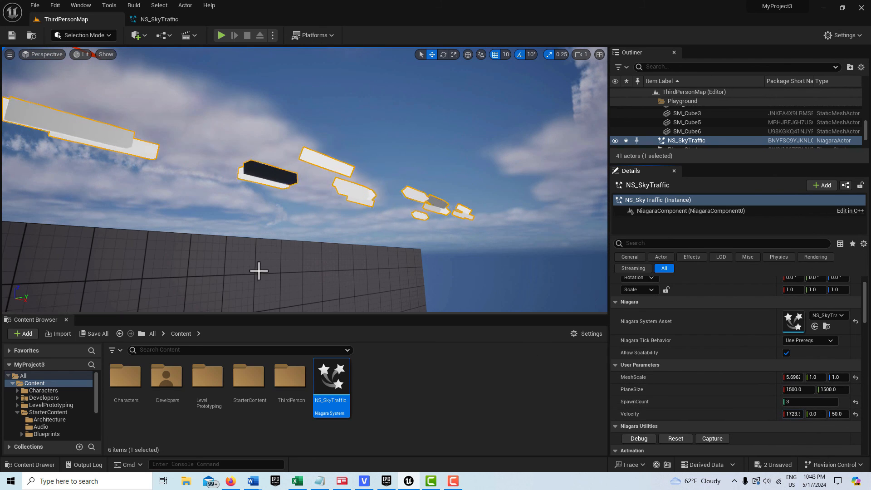
Step: Place a second instance of NS_SkyTraffic beyond the arena wall and raise it into the sky
left_click_drag(333, 386, 467, 236)
left_click_drag(534, 247, 534, 248)
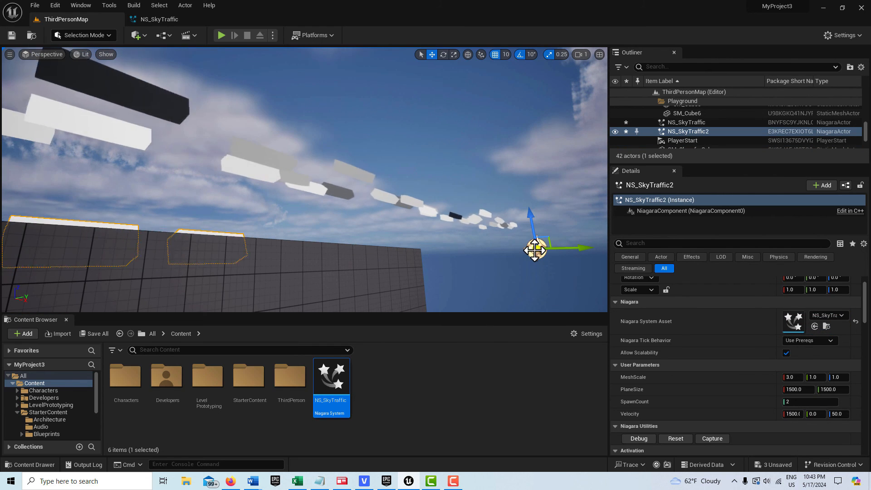
left_click_drag(532, 217, 511, 157)
Step: Rotate the second sky traffic actor about its vertical axis to about -110° and check both streams from around the level
key("e")
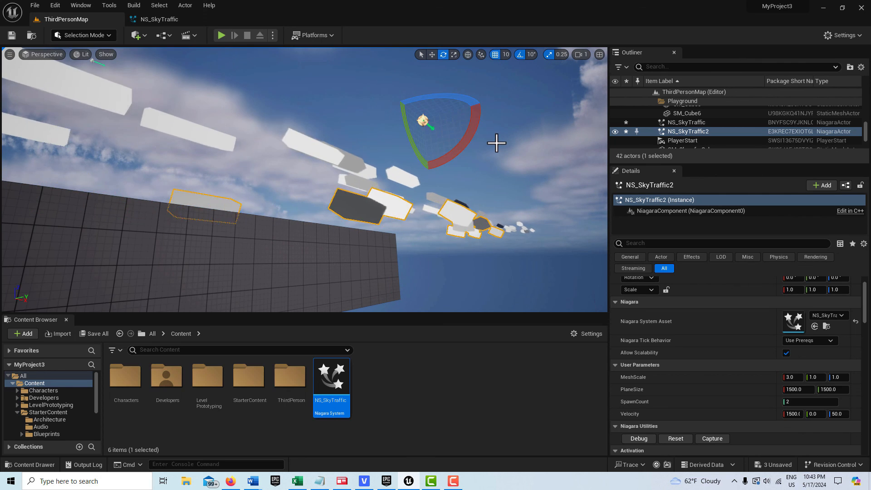
left_click_drag(445, 103, 372, 142)
right_click_drag(372, 142, 21, 233)
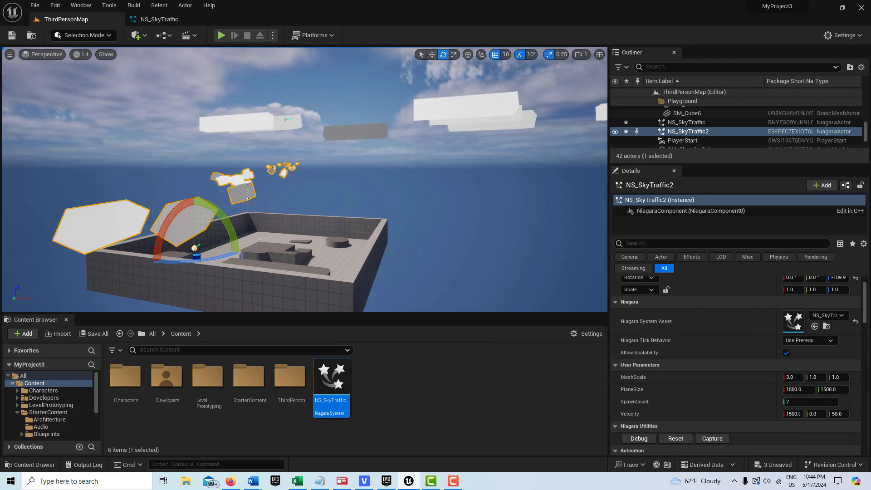
right_click_drag(377, 213, 422, 206)
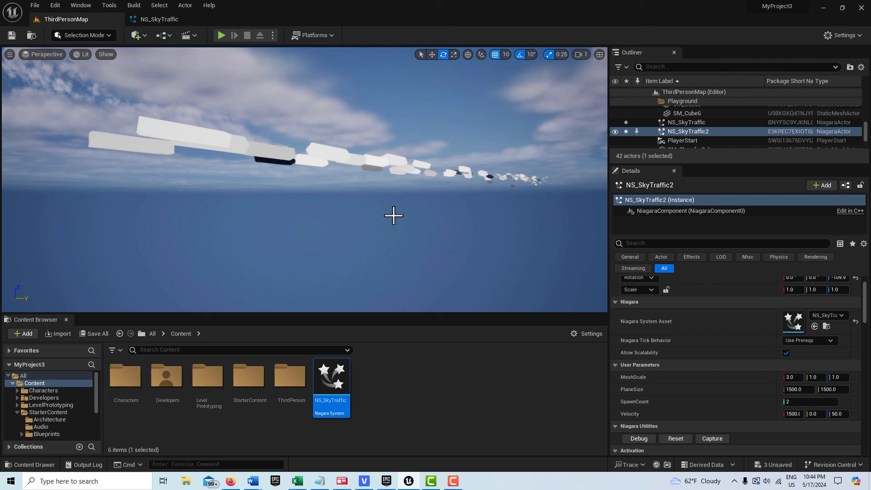